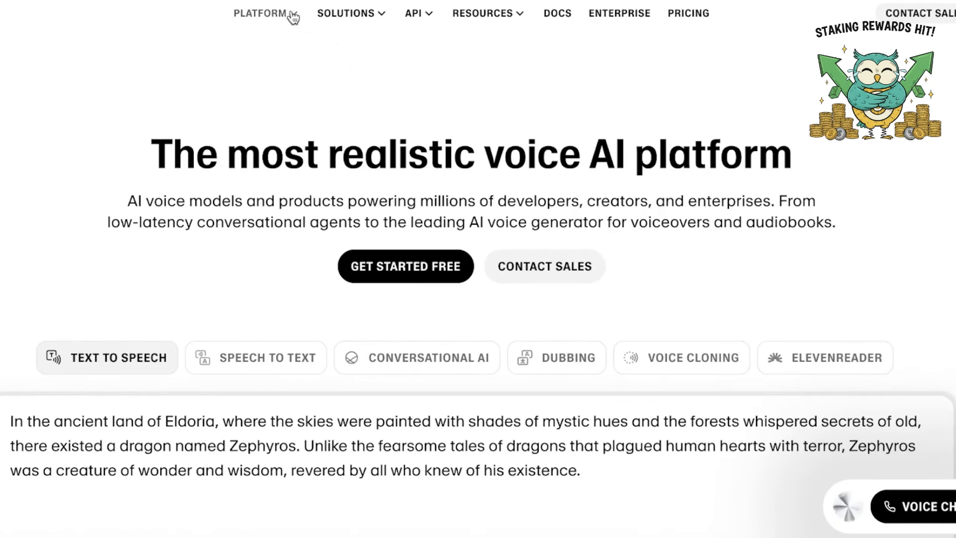
Open the Voice Changer product page from the platform's models and look over its audio upload and recording demo
{"action": "mouse_move", "coordinate": [293, 16]}
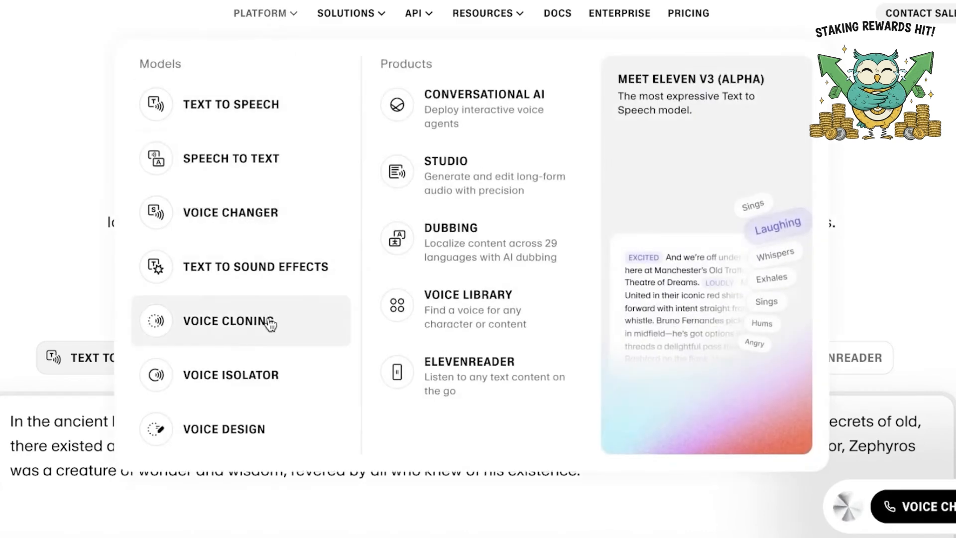
{"action": "left_click", "coordinate": [223, 230]}
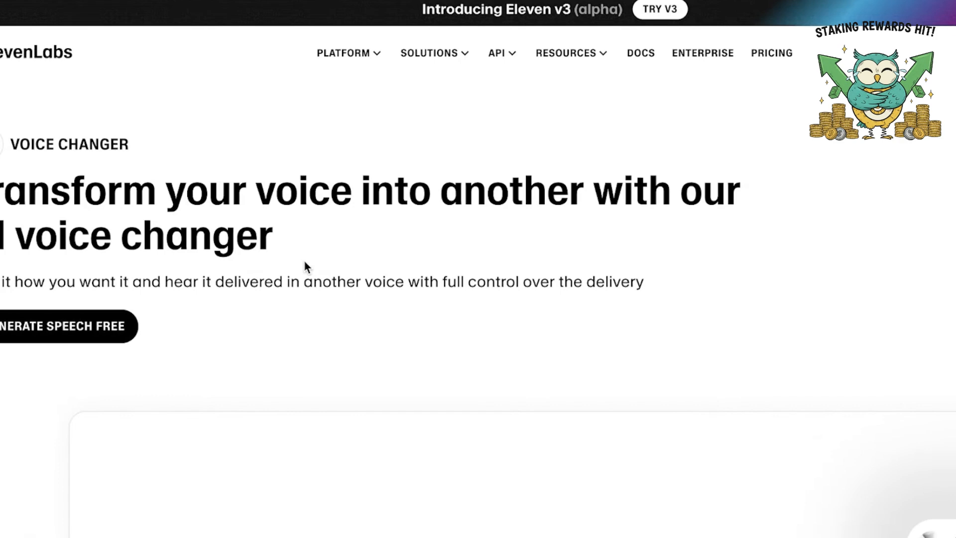
{"action": "scroll", "coordinate": [209, 271], "scroll_direction": "down", "scroll_amount": 1}
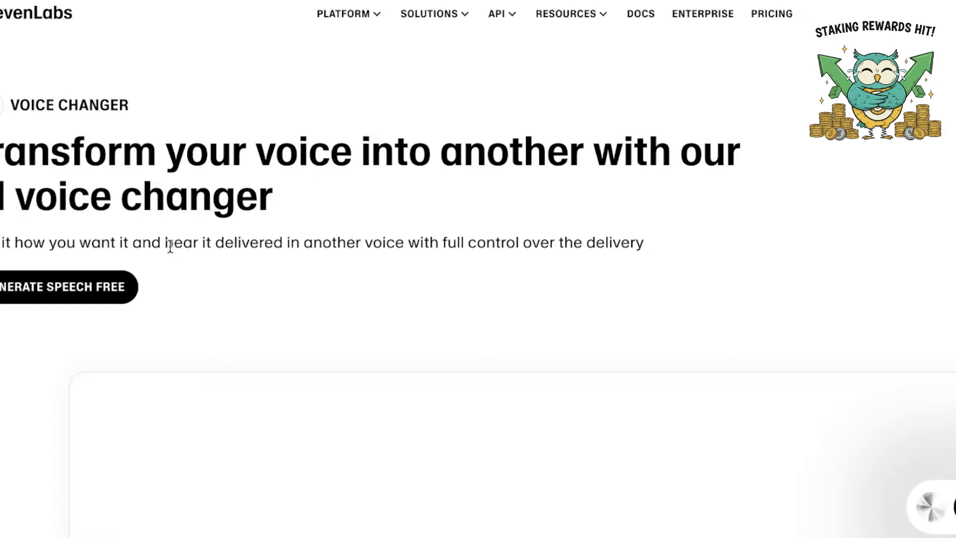
{"action": "scroll", "coordinate": [173, 238], "scroll_direction": "down", "scroll_amount": 6}
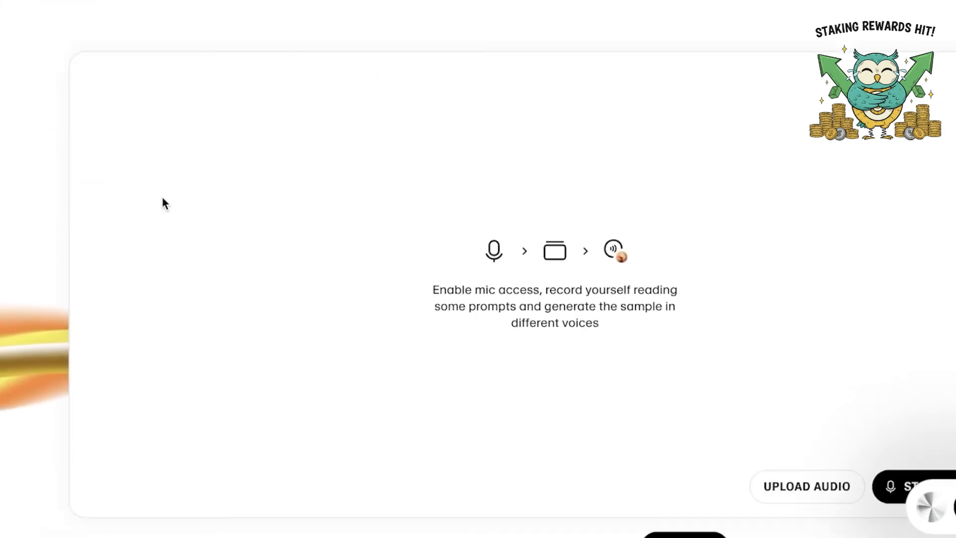
{"action": "scroll", "coordinate": [209, 150], "scroll_direction": "up", "scroll_amount": 6}
{"action": "mouse_move", "coordinate": [371, 14]}
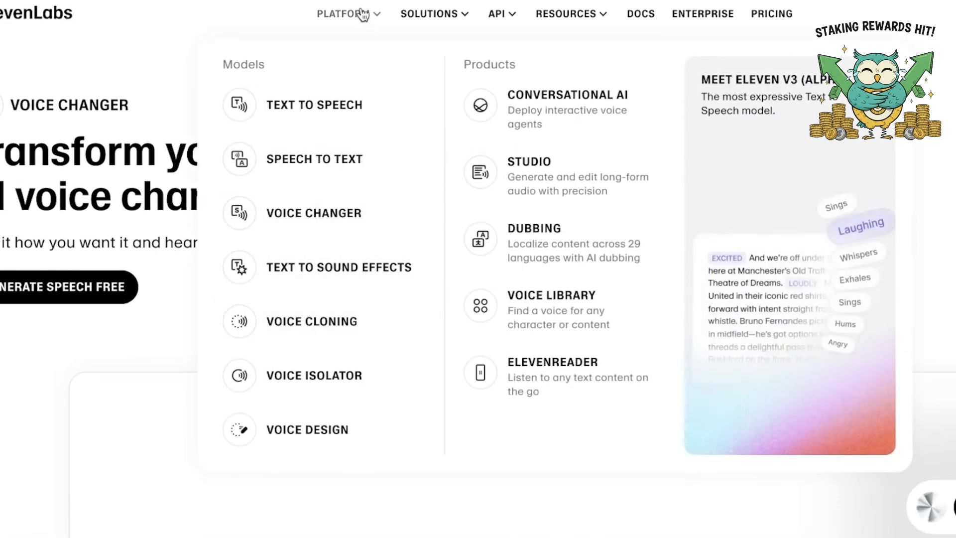
{"action": "left_click", "coordinate": [292, 211]}
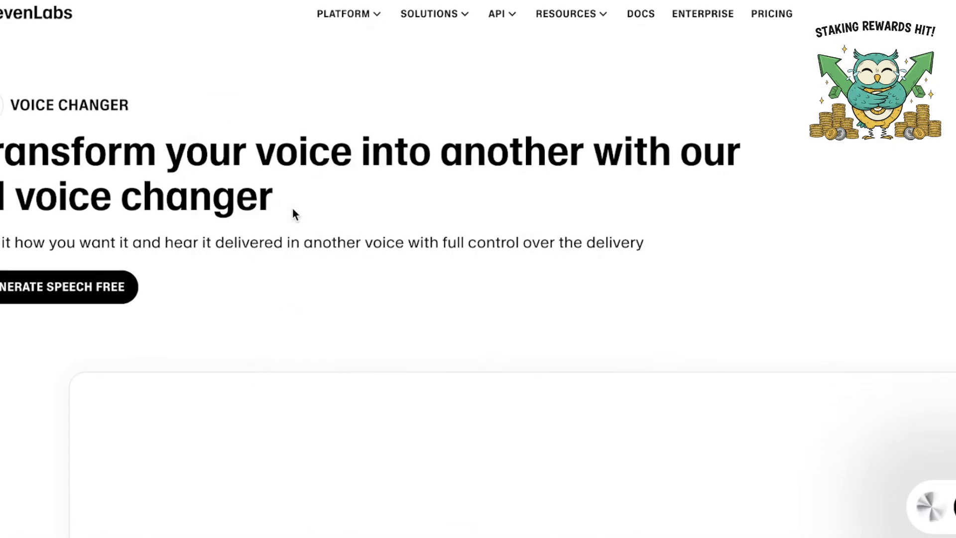
{"action": "scroll", "coordinate": [293, 209], "scroll_direction": "down", "scroll_amount": 7}
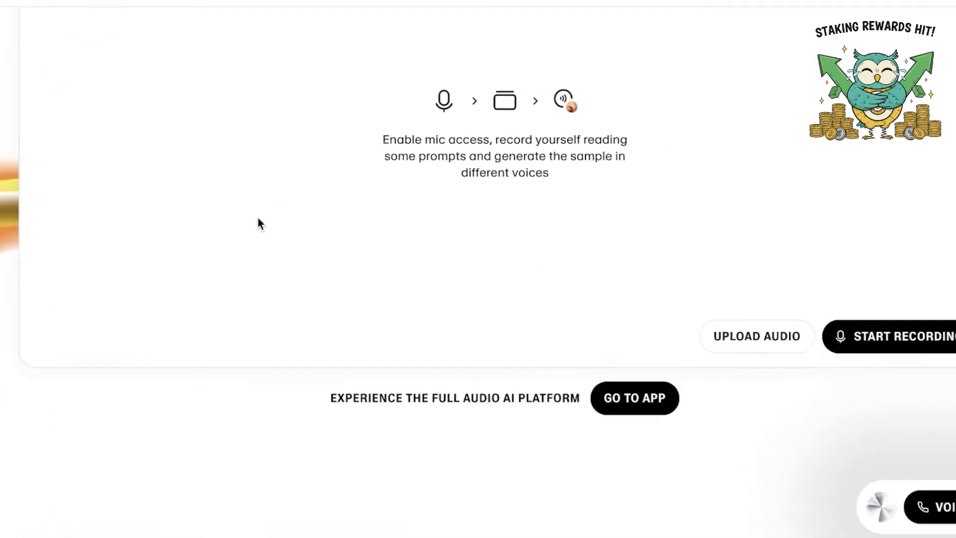
{"action": "scroll", "coordinate": [307, 220], "scroll_direction": "up", "scroll_amount": 2}
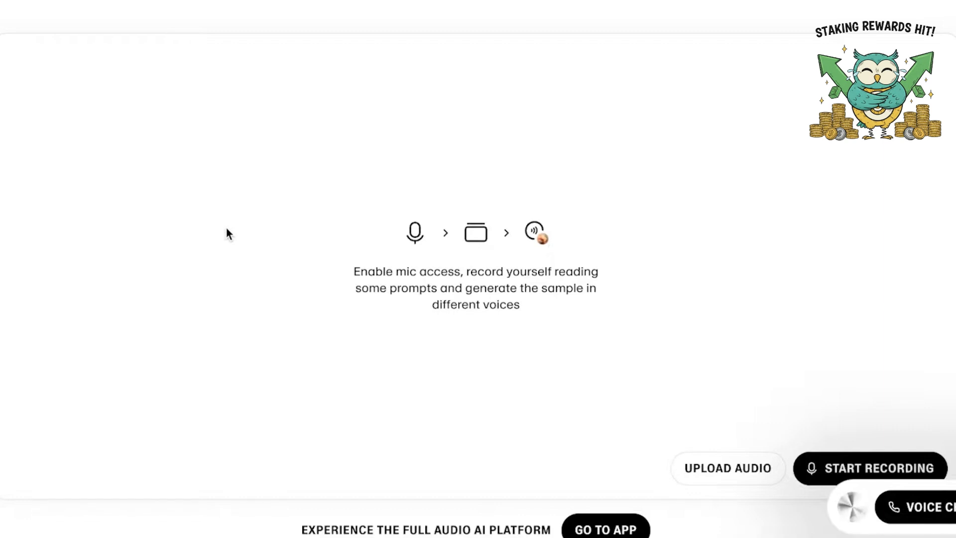
{"action": "scroll", "coordinate": [227, 228], "scroll_direction": "up", "scroll_amount": 5}
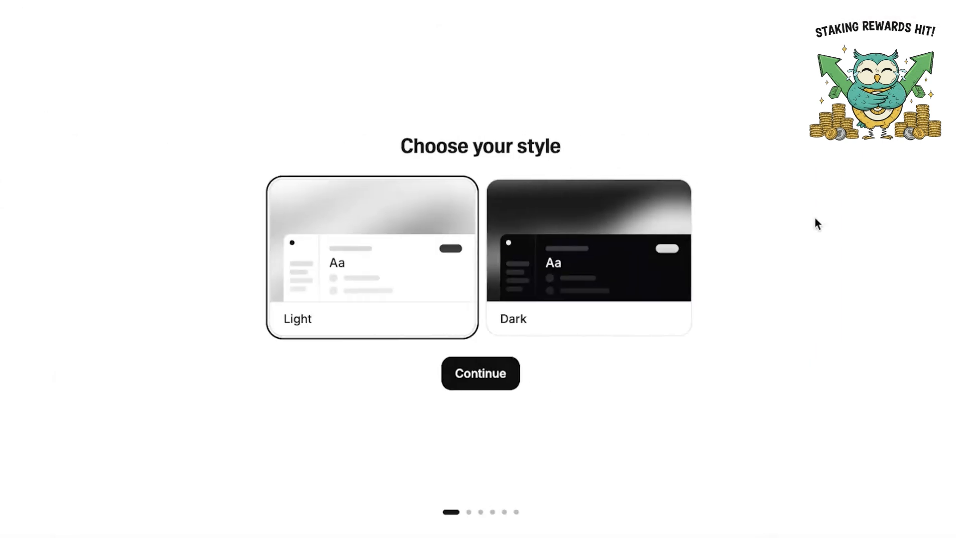
Choose the Light style for the new account and continue the onboarding
{"action": "left_click", "coordinate": [637, 255]}
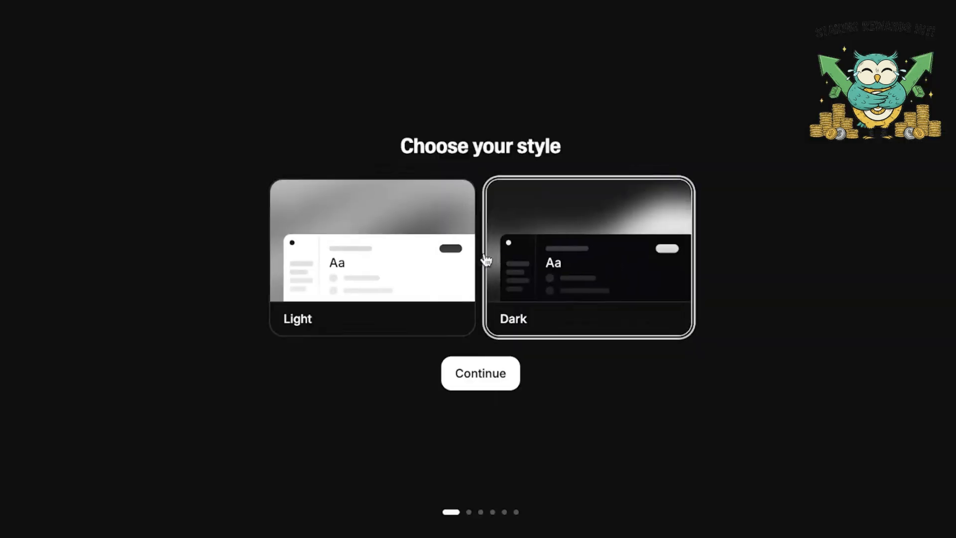
{"action": "left_click", "coordinate": [463, 256]}
{"action": "left_click", "coordinate": [477, 394]}
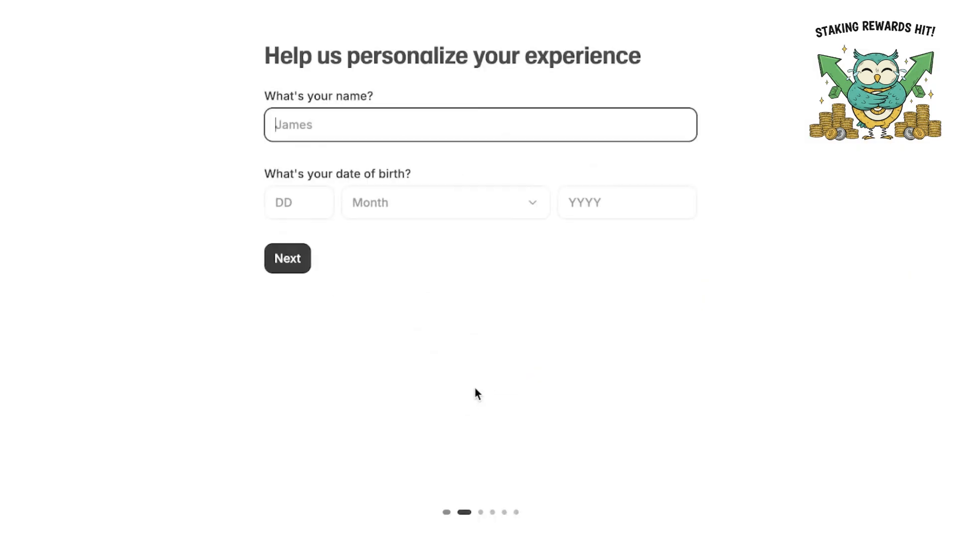
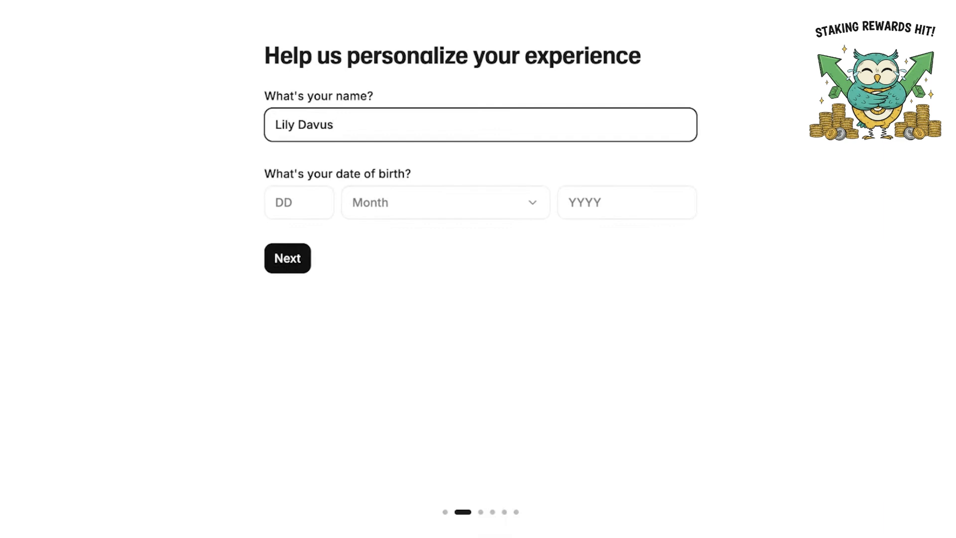
Fill in the account holder's day, month and year of birth and submit the personalization form
{"action": "left_click", "coordinate": [302, 209]}
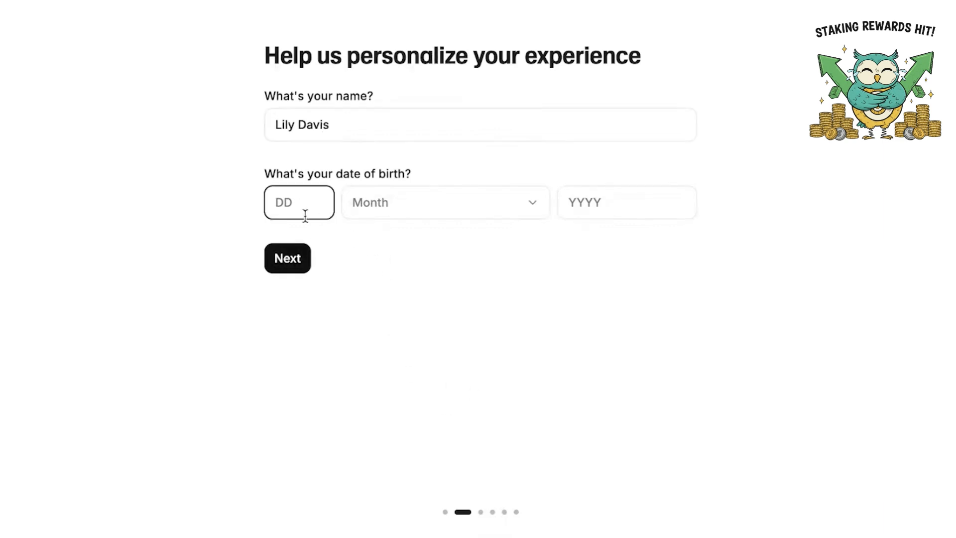
{"action": "type", "text": "26"}
{"action": "left_click", "coordinate": [396, 208]}
{"action": "left_click", "coordinate": [393, 420]}
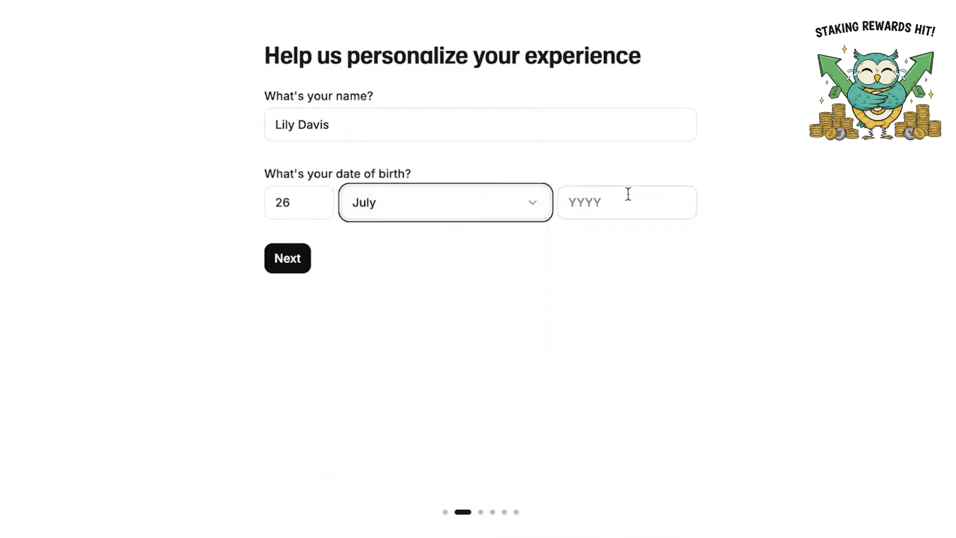
{"action": "left_click", "coordinate": [627, 194]}
{"action": "type", "text": "2002"}
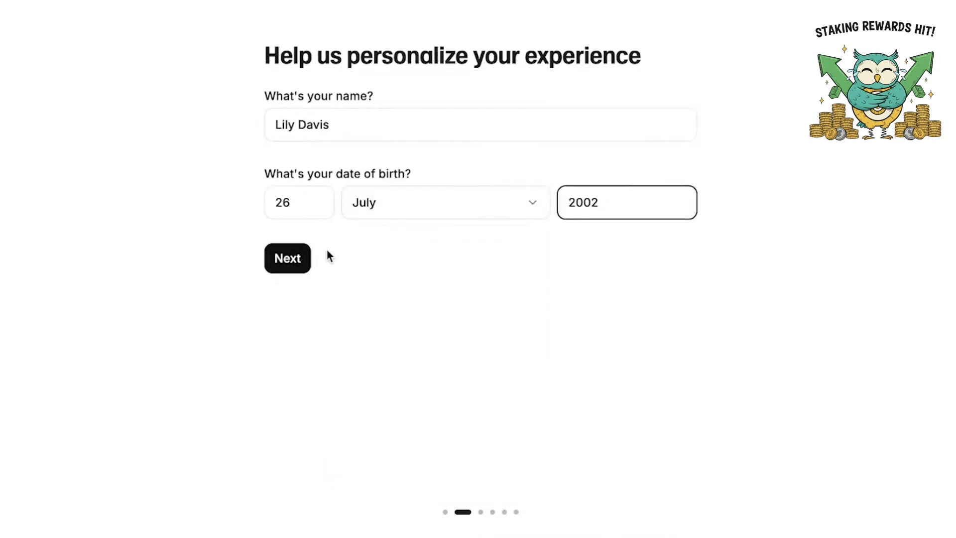
{"action": "left_click", "coordinate": [297, 259]}
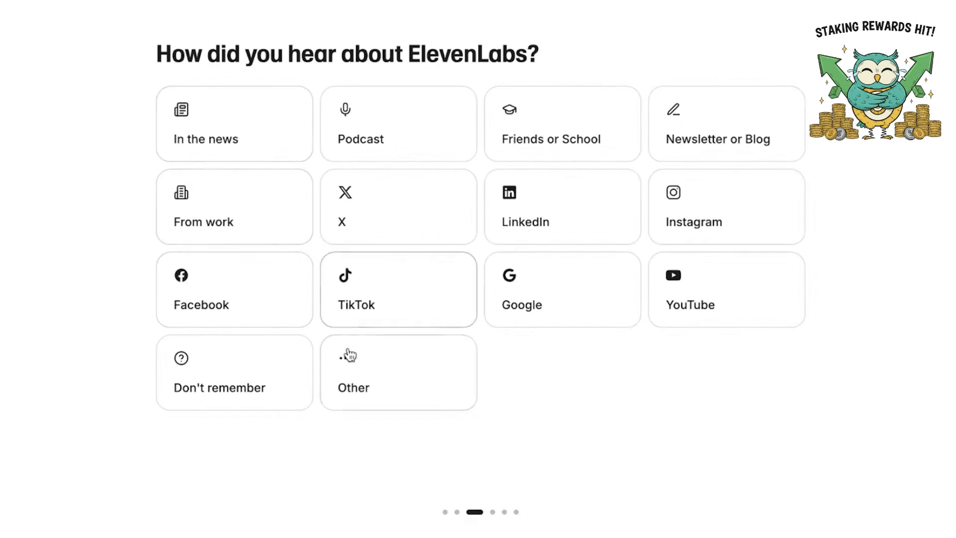
Answer the onboarding questions with YouTube as the referral source and Personal use as the best description
{"action": "left_click", "coordinate": [702, 287]}
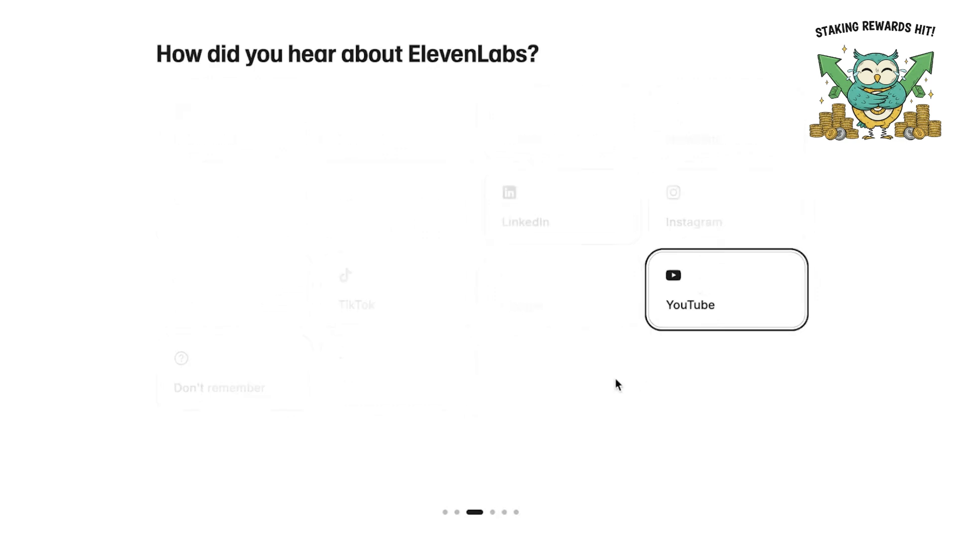
{"action": "left_click", "coordinate": [234, 124]}
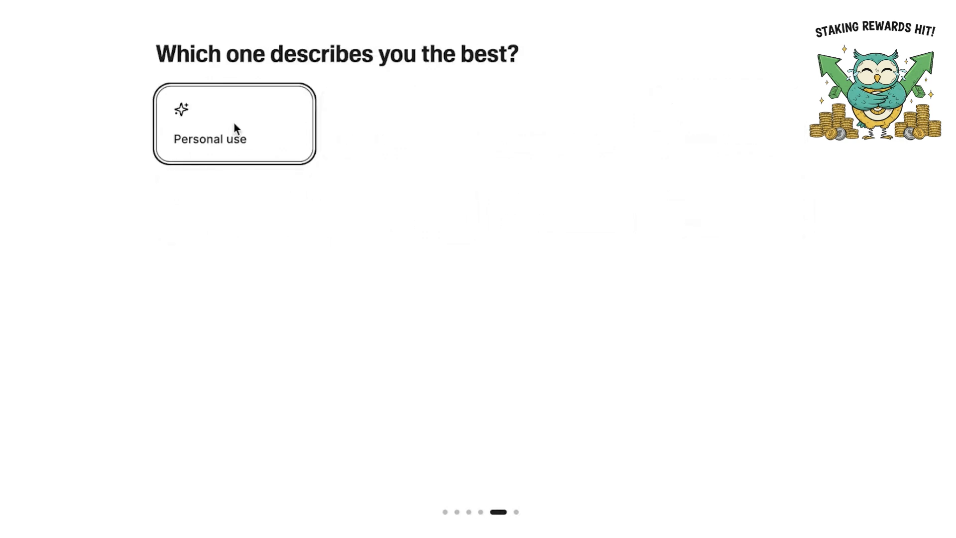
{"action": "left_click", "coordinate": [238, 139]}
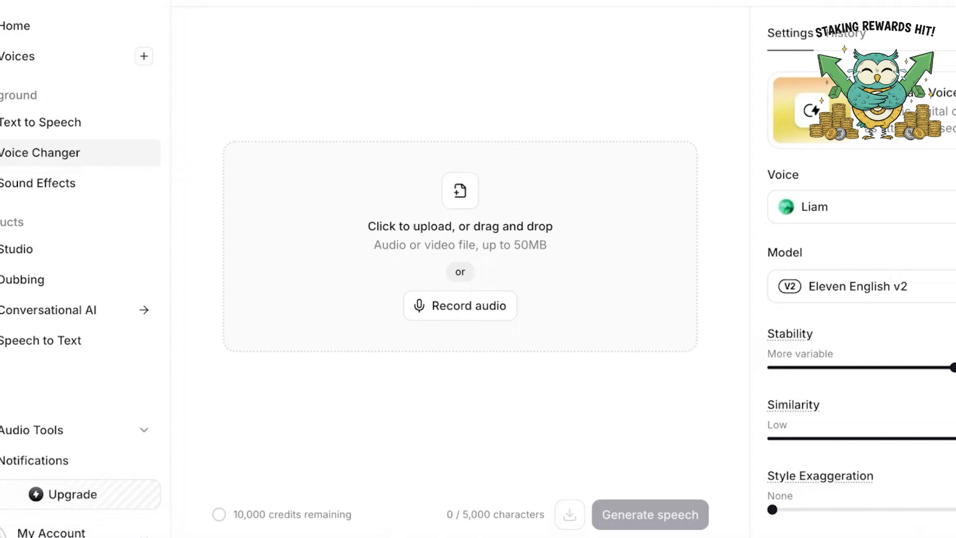
Visit the workspace home, open the Voices library and dismiss its What's new notice
{"action": "left_click", "coordinate": [51, 26]}
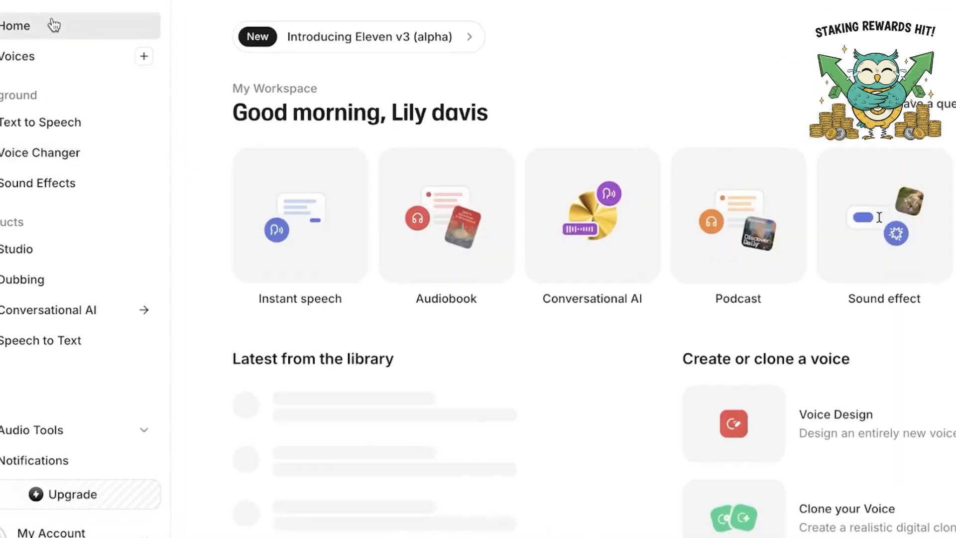
{"action": "left_click", "coordinate": [29, 59]}
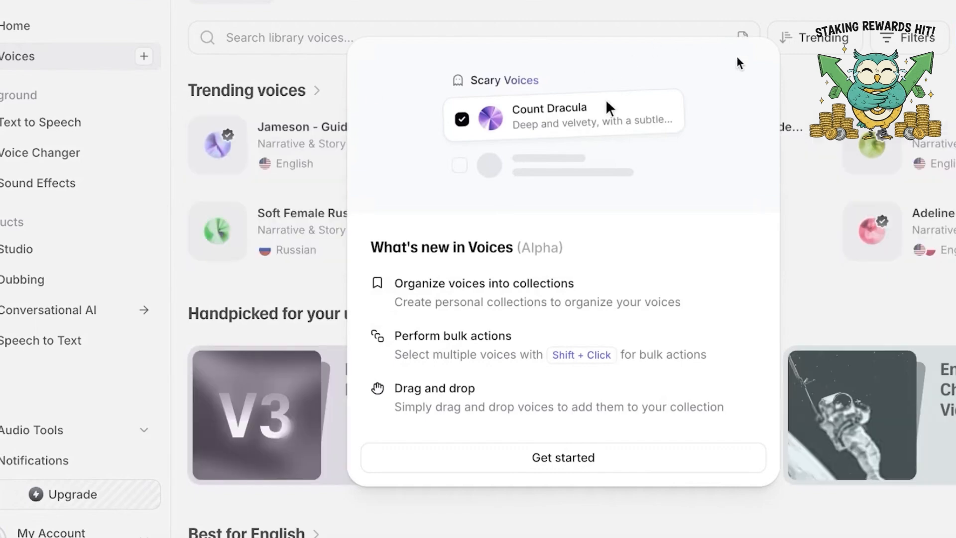
{"action": "left_click", "coordinate": [595, 467]}
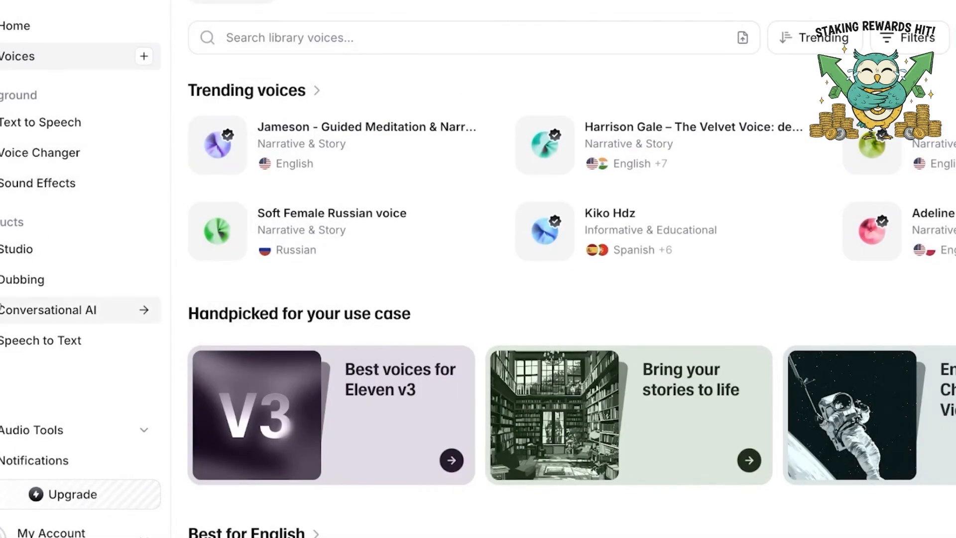
Open the Voice Changer tool, browse the voices available for its target voice and return to the settings
{"action": "left_click", "coordinate": [24, 155]}
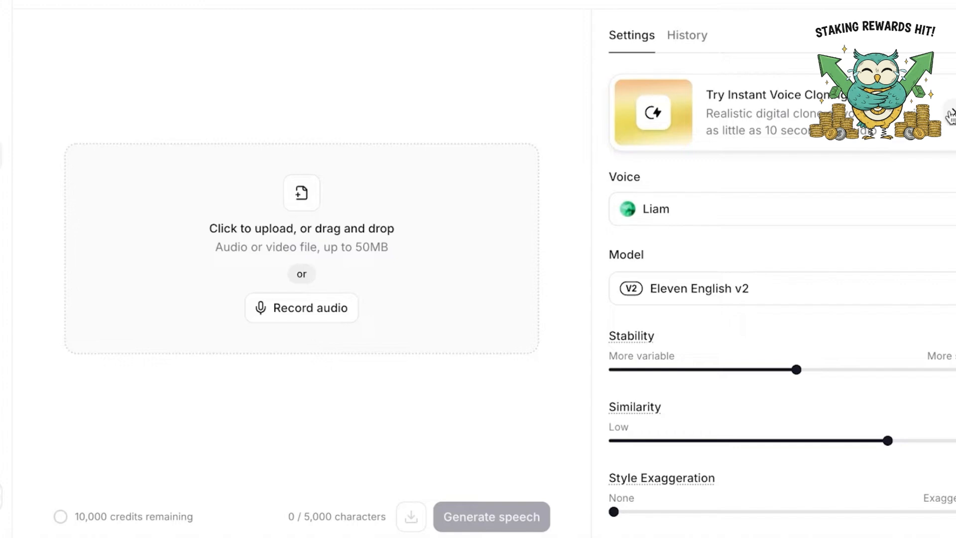
{"action": "left_click", "coordinate": [831, 204]}
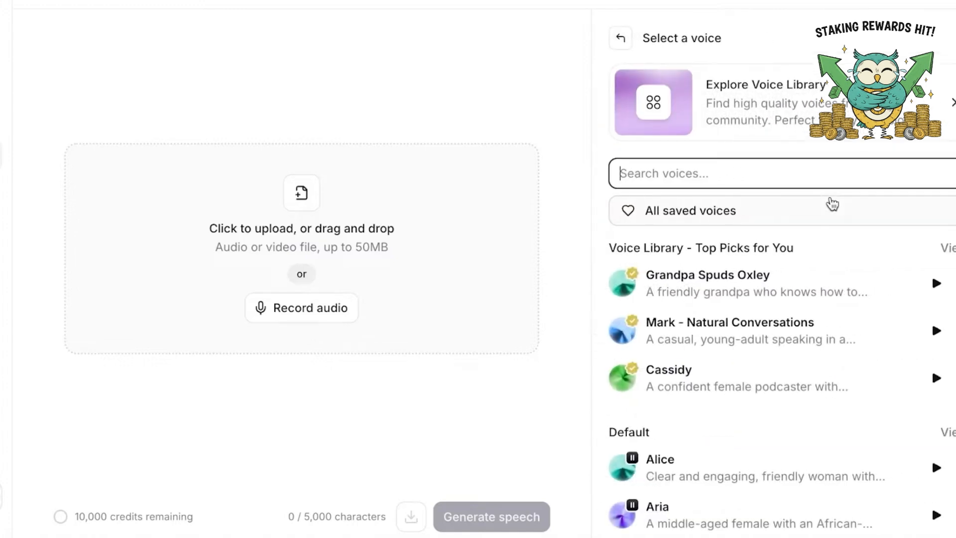
{"action": "scroll", "coordinate": [697, 269], "scroll_direction": "down", "scroll_amount": 3}
{"action": "scroll", "coordinate": [678, 354], "scroll_direction": "up", "scroll_amount": 3}
{"action": "scroll", "coordinate": [706, 264], "scroll_direction": "down", "scroll_amount": 3}
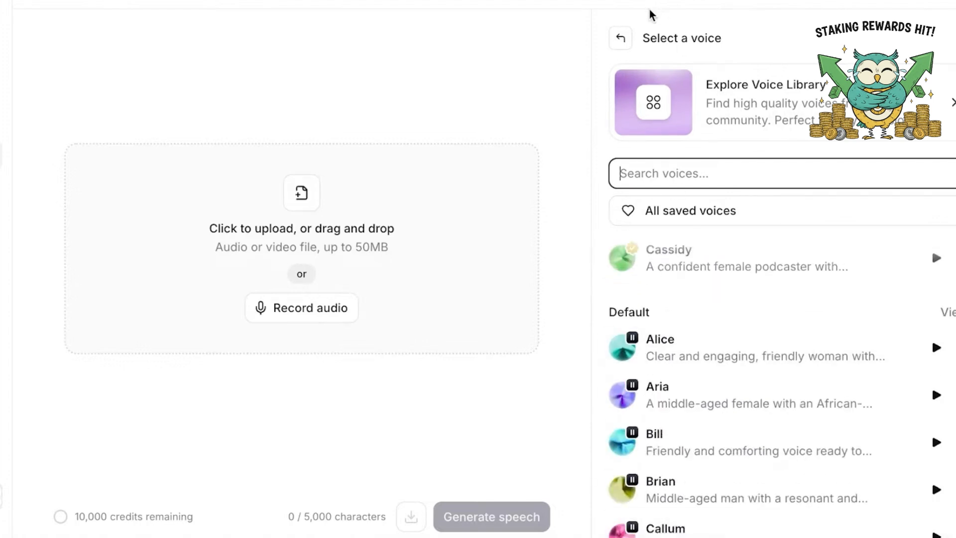
{"action": "left_click", "coordinate": [634, 39]}
Set the Voice Changer model to Eleven Multilingual v2
{"action": "left_click", "coordinate": [737, 286]}
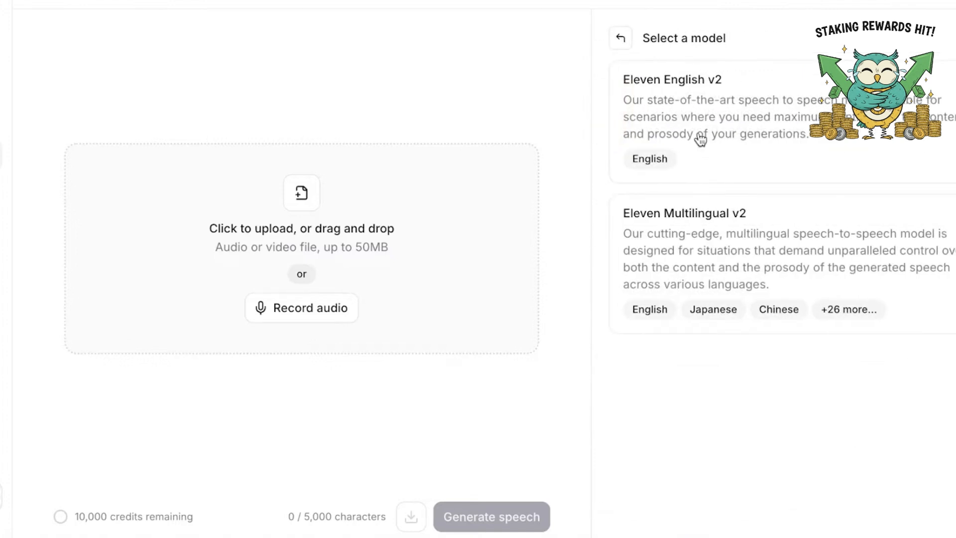
{"action": "left_click", "coordinate": [707, 232]}
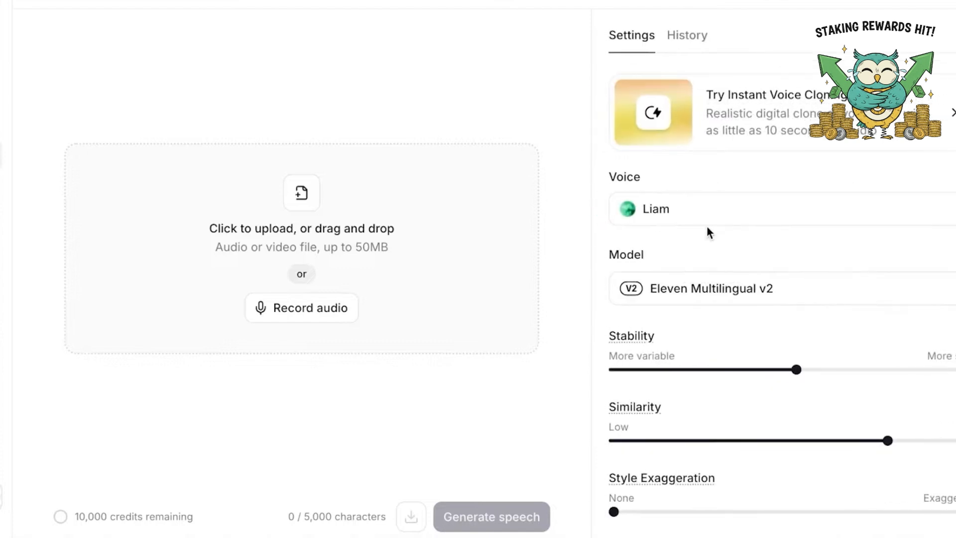
{"action": "left_click", "coordinate": [728, 285]}
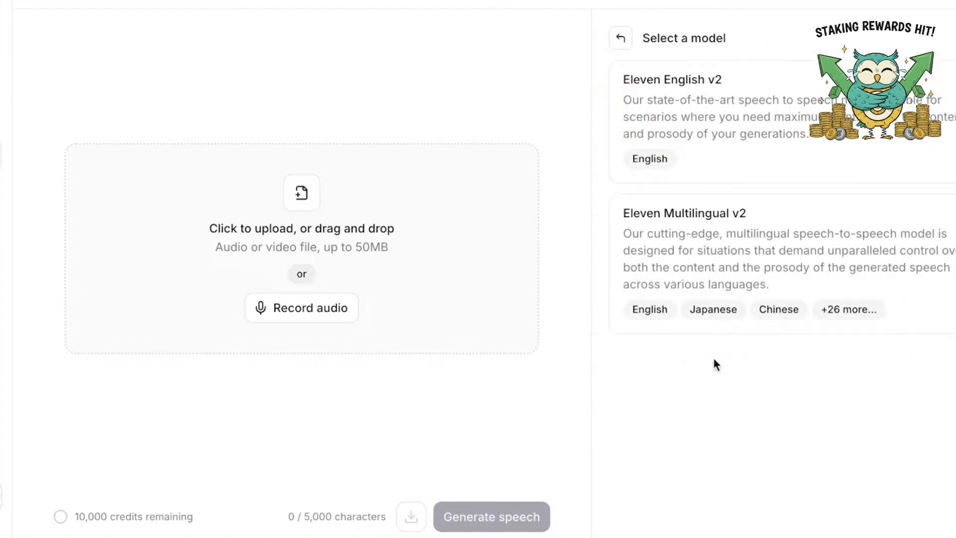
{"action": "left_click", "coordinate": [828, 317]}
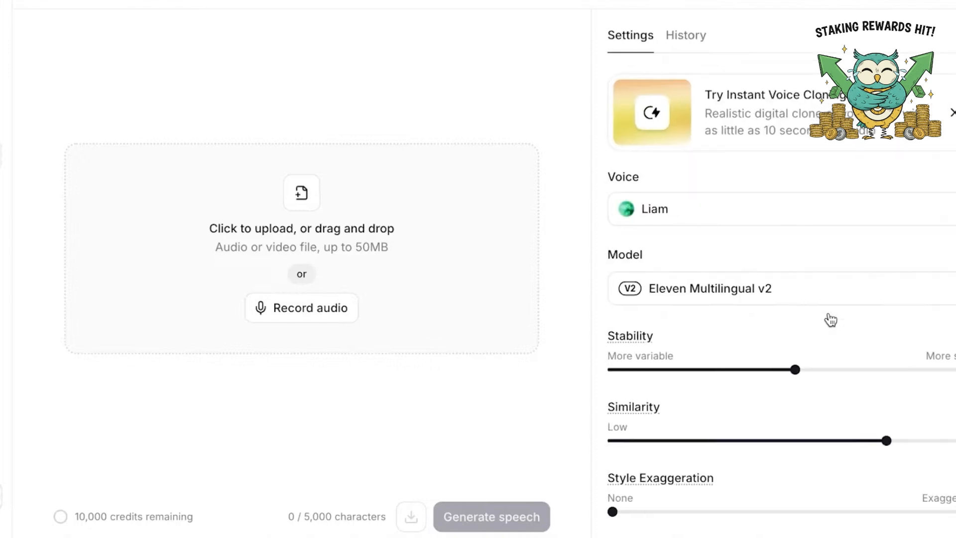
{"action": "left_click", "coordinate": [786, 298]}
{"action": "mouse_move", "coordinate": [850, 325]}
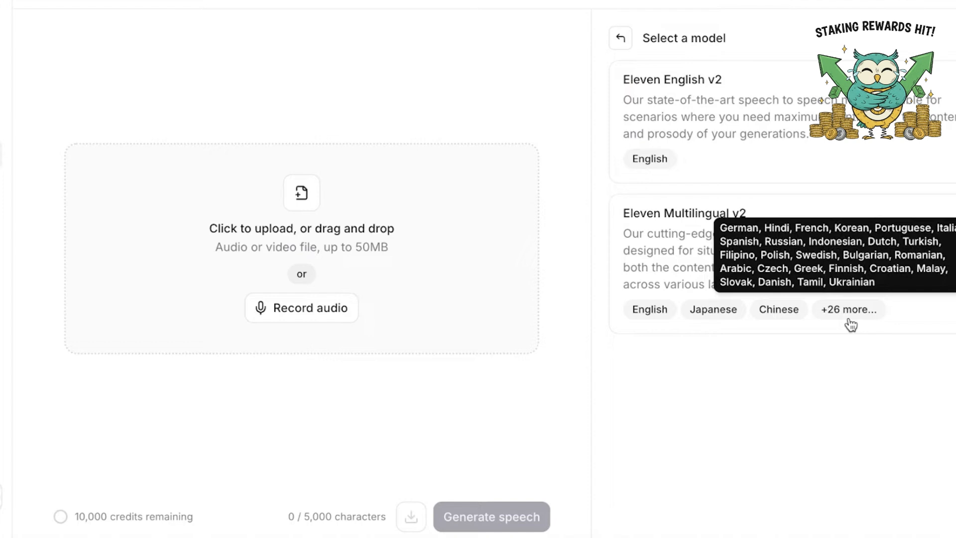
{"action": "left_click", "coordinate": [681, 256]}
Record about 20 seconds of live audio as the source clip for the voice change
{"action": "scroll", "coordinate": [749, 383], "scroll_direction": "down", "scroll_amount": 1}
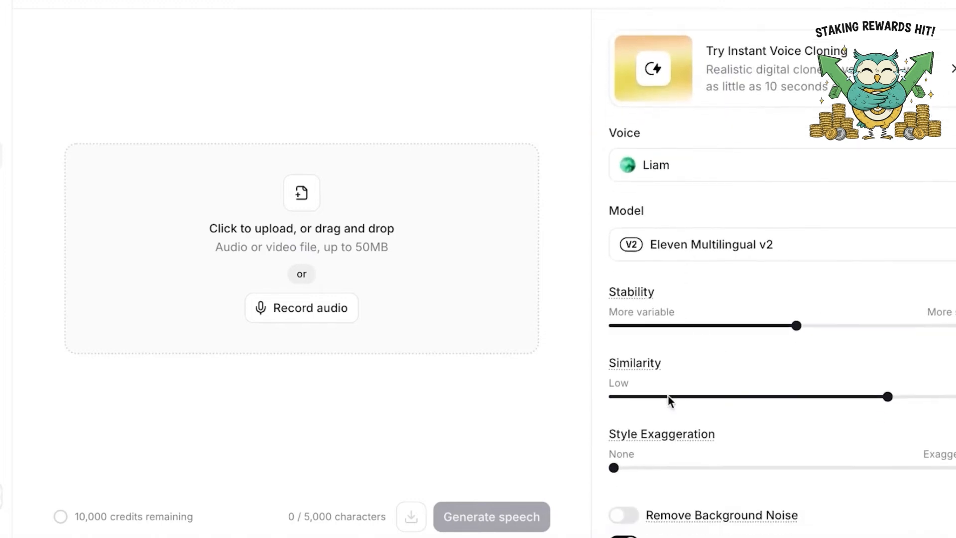
{"action": "mouse_move", "coordinate": [647, 438]}
{"action": "scroll", "coordinate": [732, 149], "scroll_direction": "up", "scroll_amount": 2}
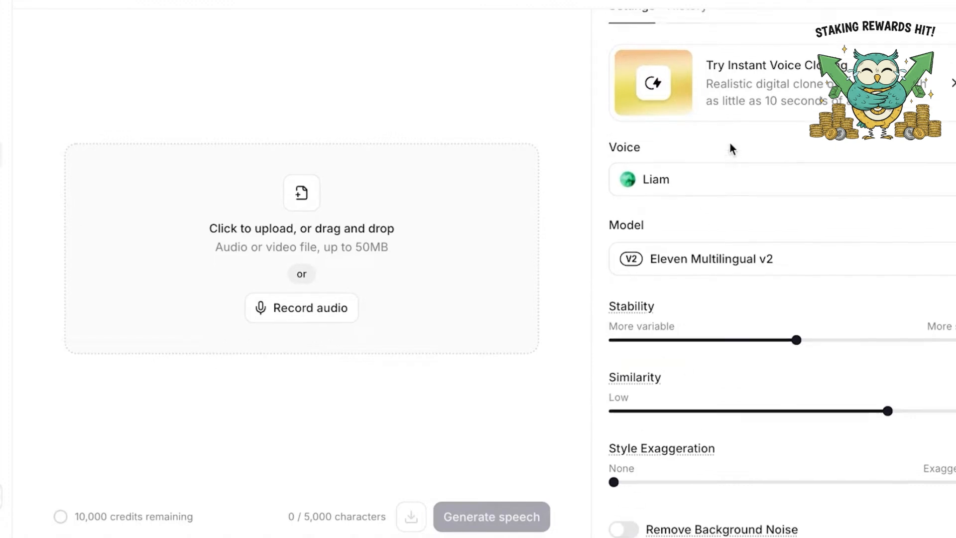
{"action": "left_click", "coordinate": [337, 319]}
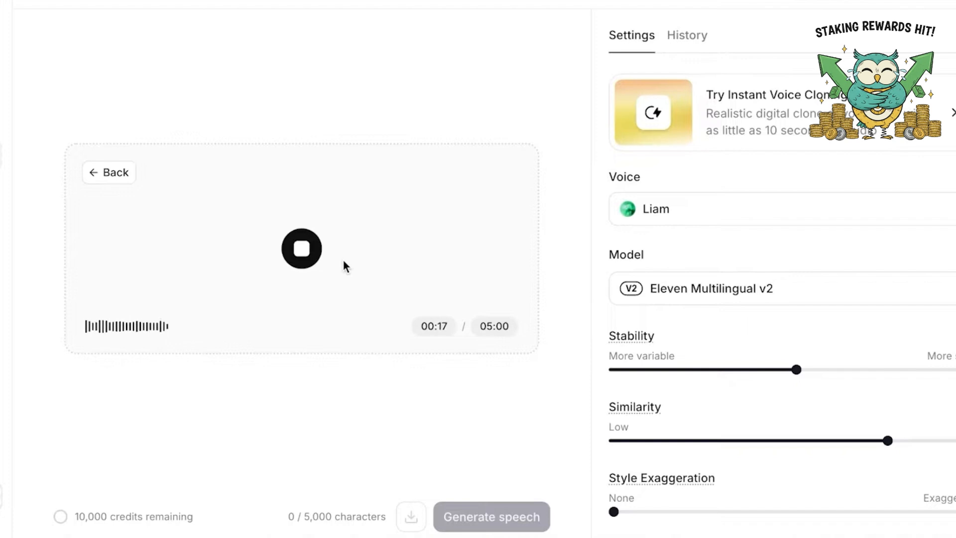
{"action": "left_click", "coordinate": [302, 257]}
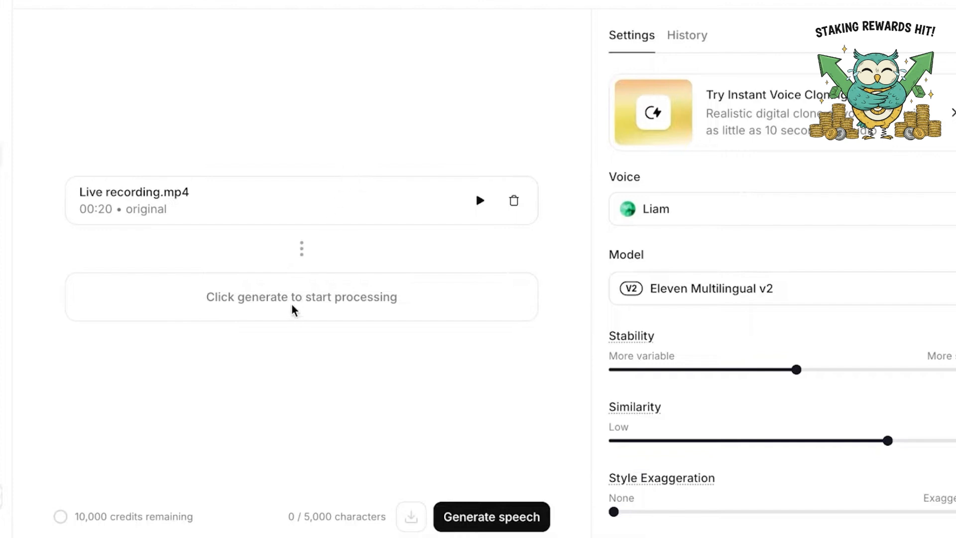
Open the target voice selection, go to the Voice Library and browse its trending and handpicked voices
{"action": "left_click", "coordinate": [683, 198]}
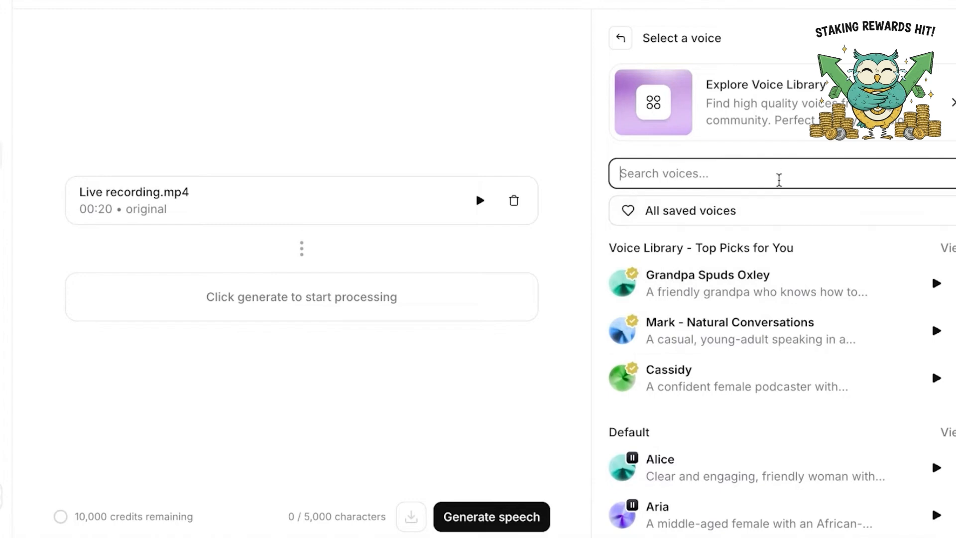
{"action": "scroll", "coordinate": [777, 180], "scroll_direction": "down", "scroll_amount": 2}
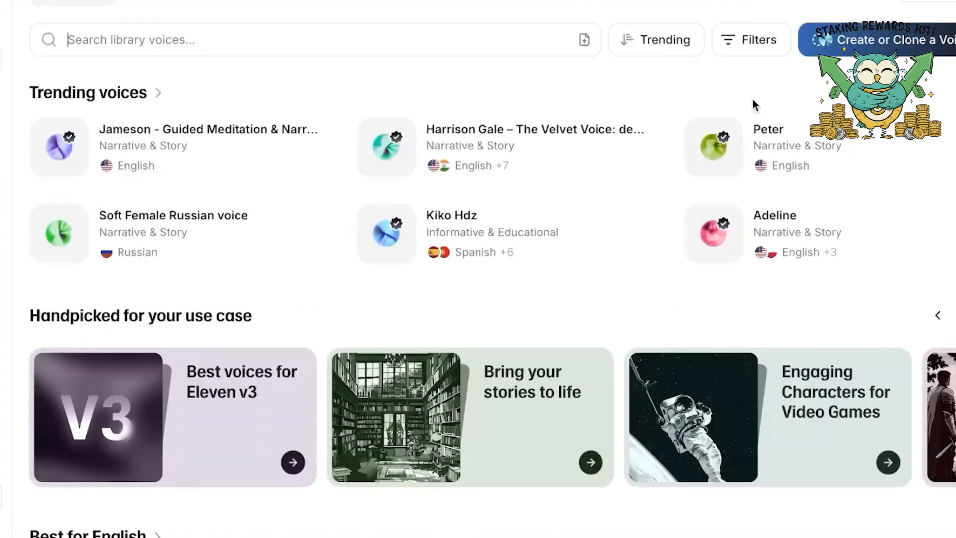
{"action": "scroll", "coordinate": [268, 235], "scroll_direction": "down", "scroll_amount": 15}
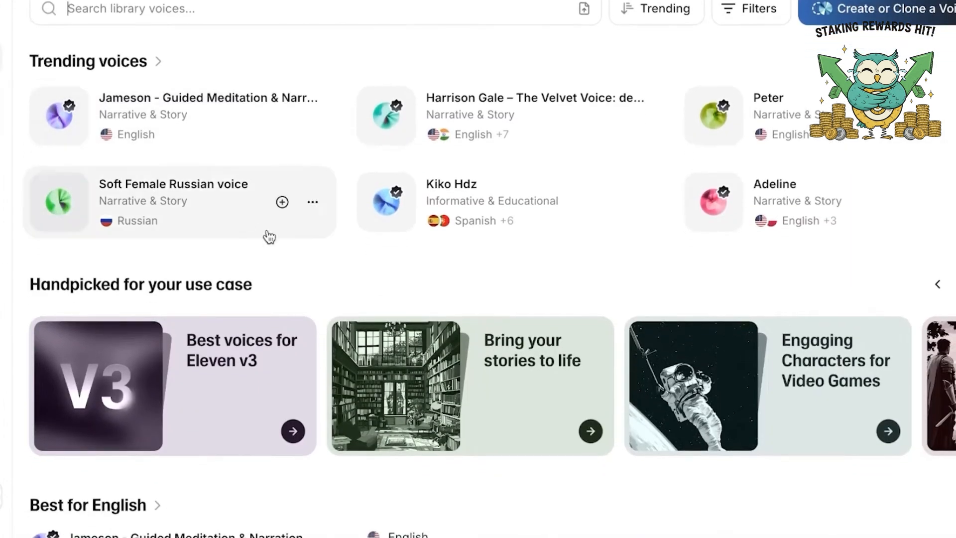
{"action": "scroll", "coordinate": [507, 208], "scroll_direction": "down", "scroll_amount": 8}
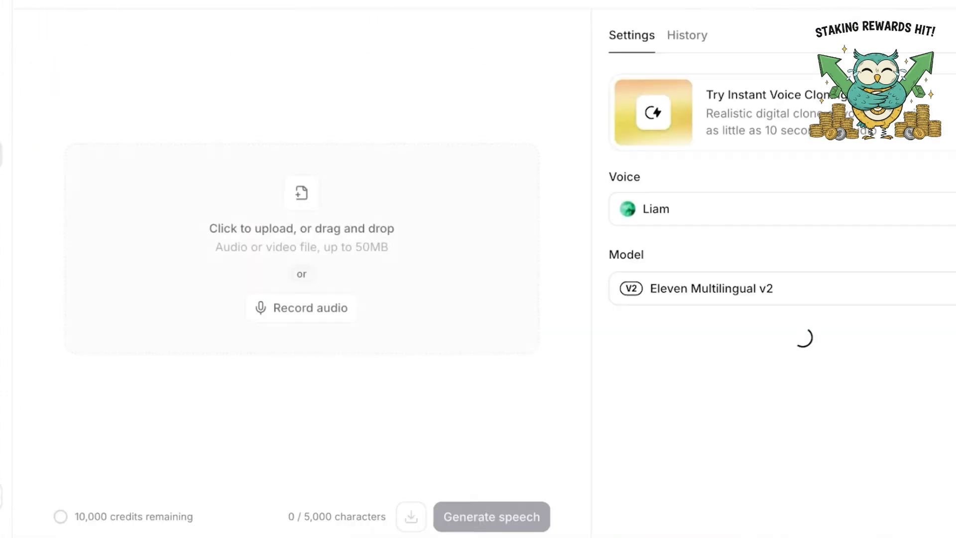
Return to Voice Changer, reopen the target voice selection and limit its list to Default voices
{"action": "left_click", "coordinate": [730, 223]}
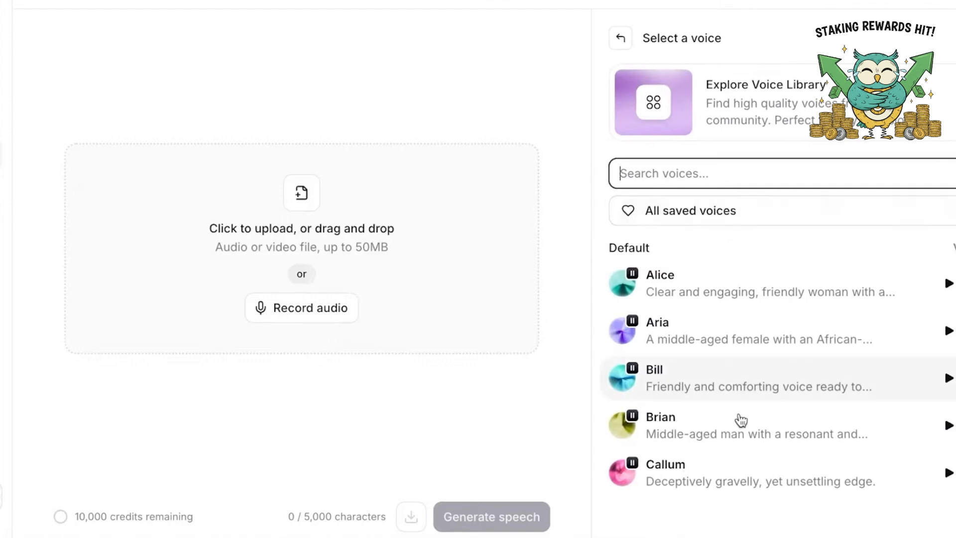
{"action": "left_click", "coordinate": [892, 211]}
{"action": "left_click", "coordinate": [891, 327]}
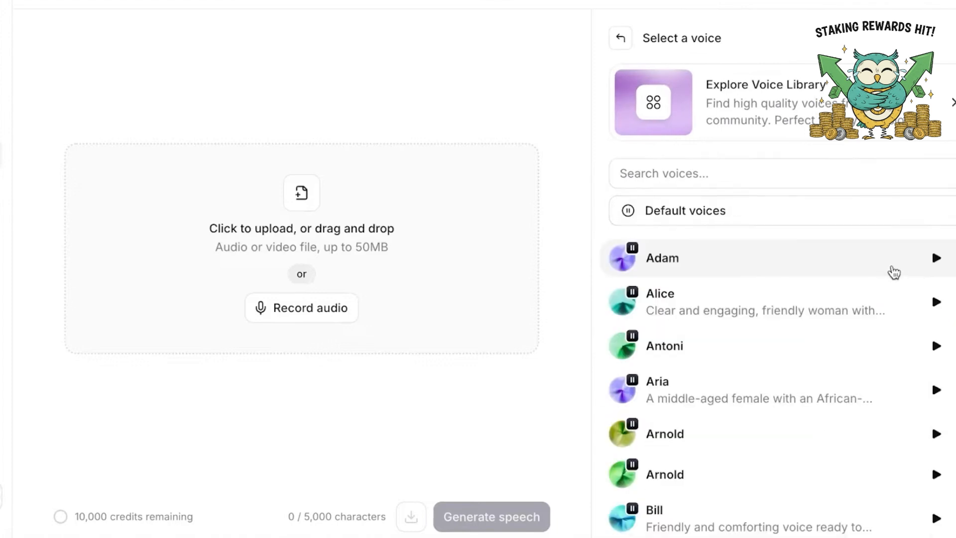
{"action": "left_click", "coordinate": [863, 211]}
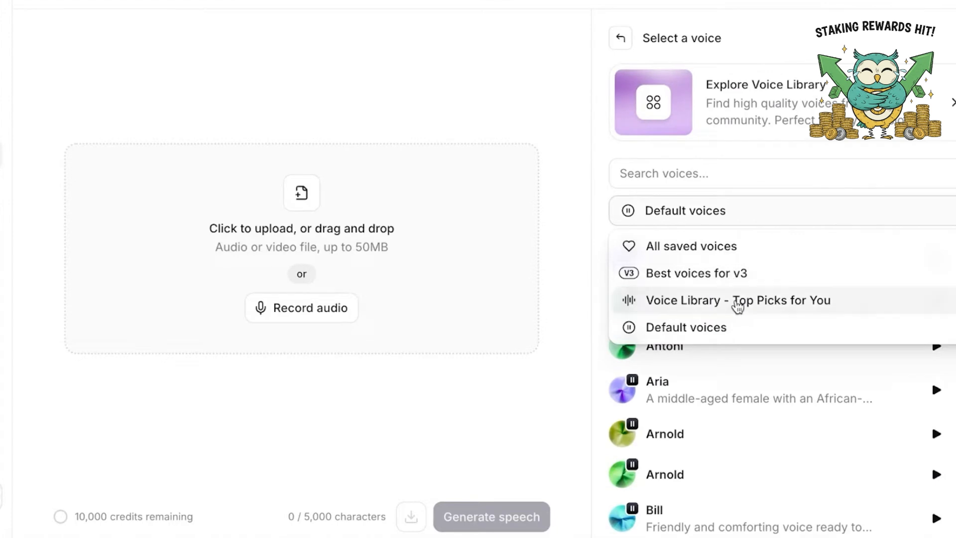
{"action": "left_click", "coordinate": [738, 401]}
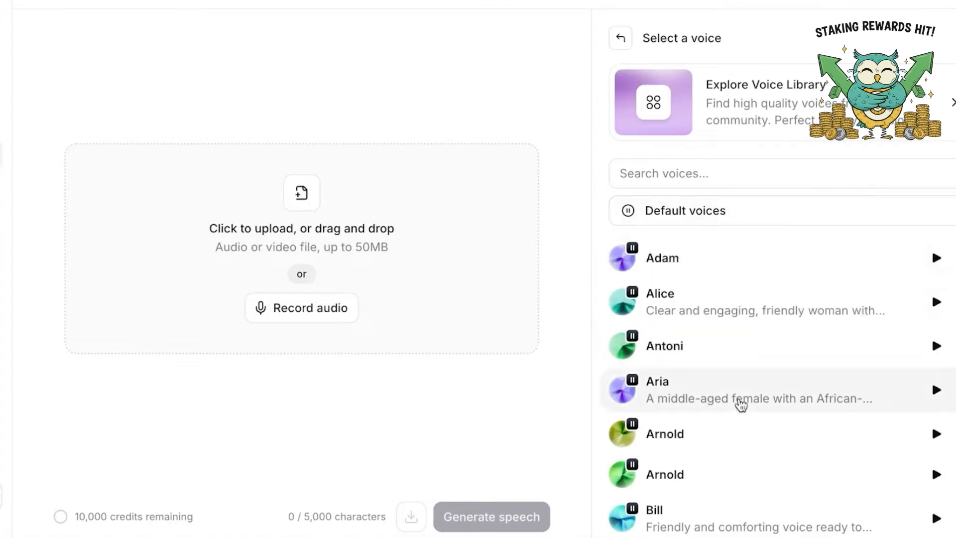
{"action": "scroll", "coordinate": [735, 349], "scroll_direction": "down", "scroll_amount": 5}
Search the target voices for "child" and preview the Mimi and Lola Felicidad: Children Storyteller voices
{"action": "left_click", "coordinate": [715, 177]}
{"action": "type", "text": "f"}
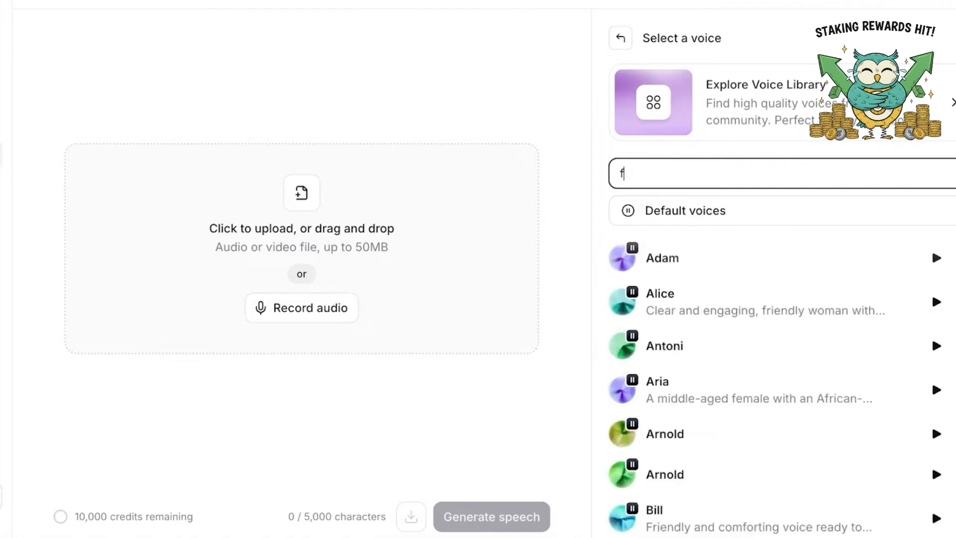
{"action": "key", "text": "BackSpace"}
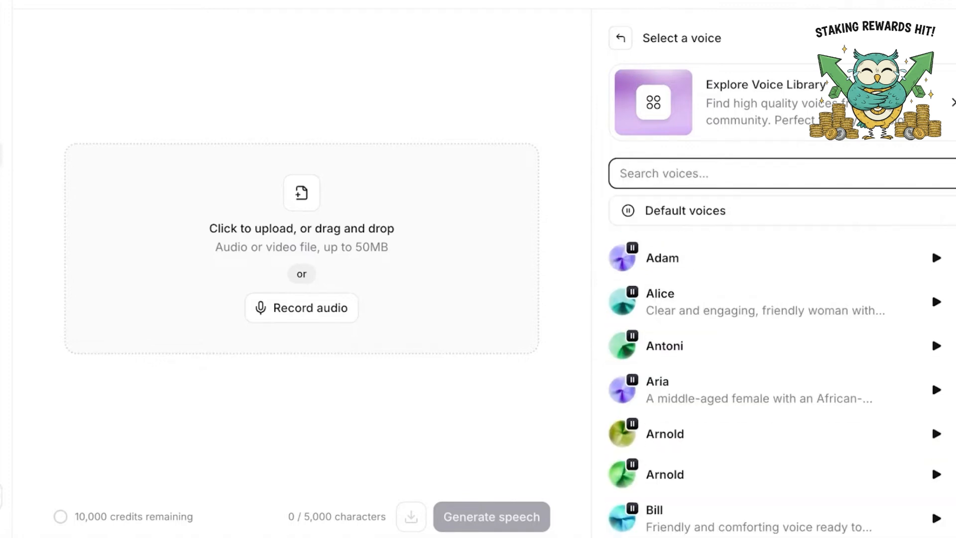
{"action": "type", "text": "child"}
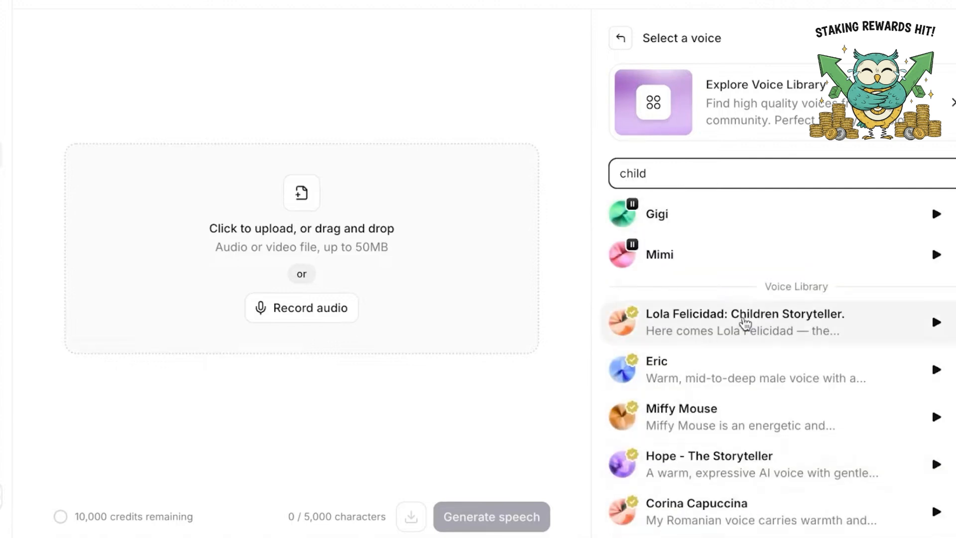
{"action": "scroll", "coordinate": [747, 324], "scroll_direction": "down", "scroll_amount": 4}
{"action": "scroll", "coordinate": [756, 401], "scroll_direction": "down", "scroll_amount": 1}
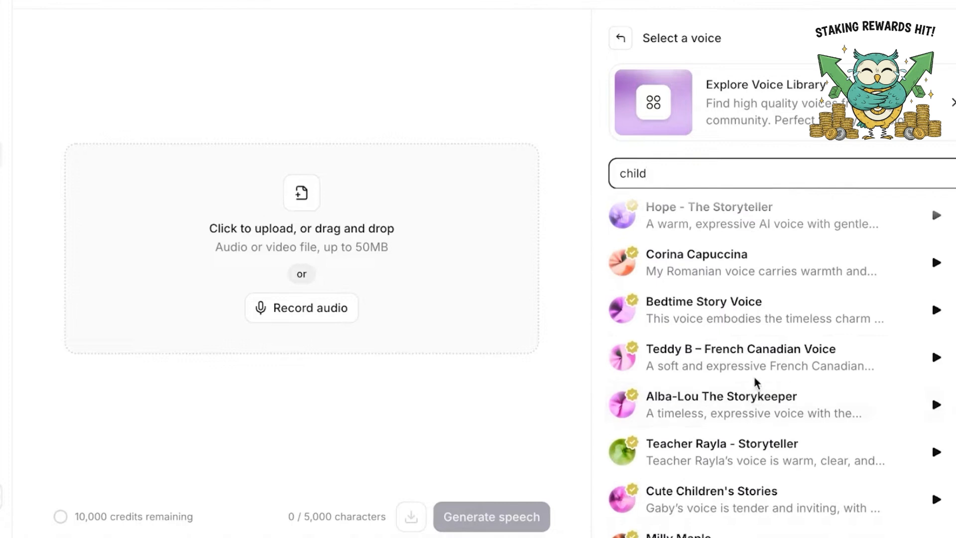
{"action": "scroll", "coordinate": [758, 352], "scroll_direction": "up", "scroll_amount": 5}
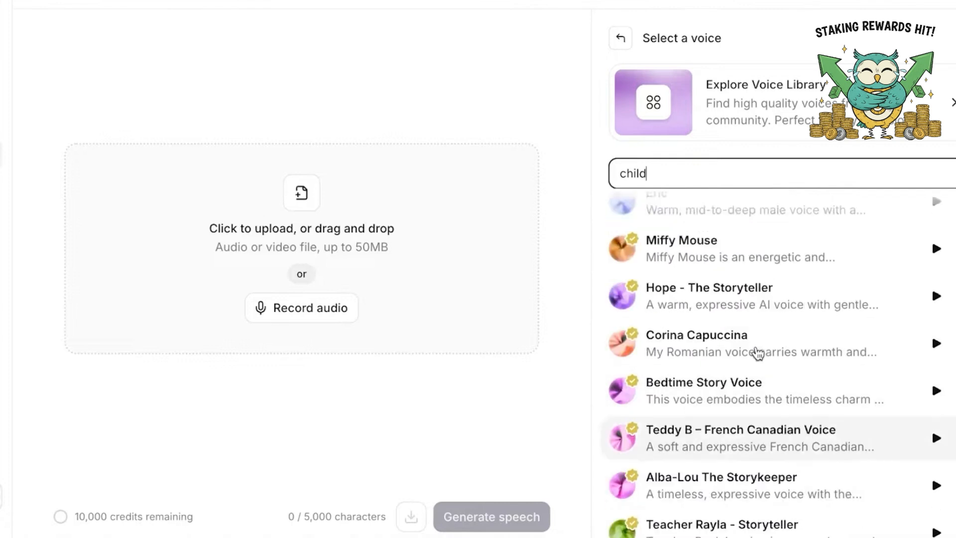
{"action": "left_click", "coordinate": [936, 254]}
{"action": "left_click", "coordinate": [937, 322]}
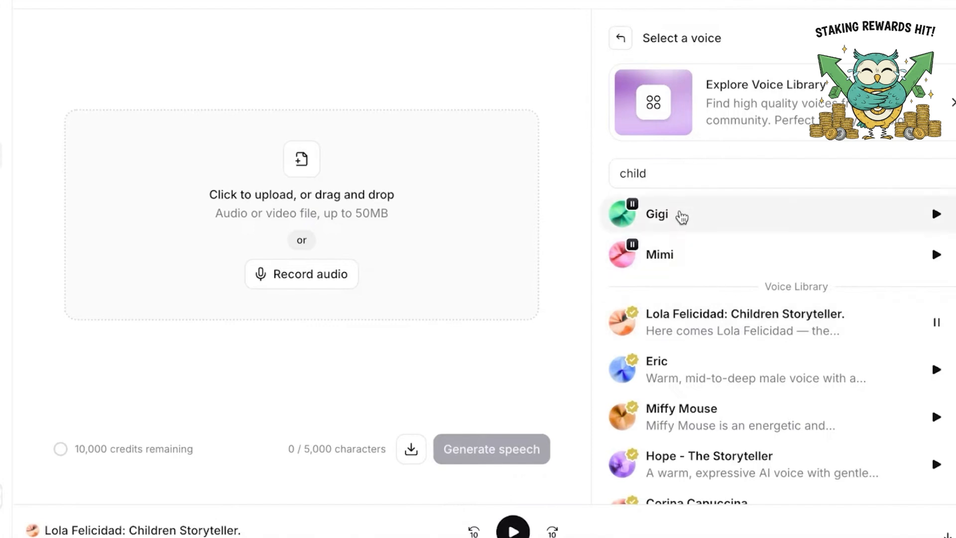
Clear the voice search, preview the Daniel voice and browse further through the default voices
{"action": "double_click", "coordinate": [670, 176]}
{"action": "key", "text": "BackSpace"}
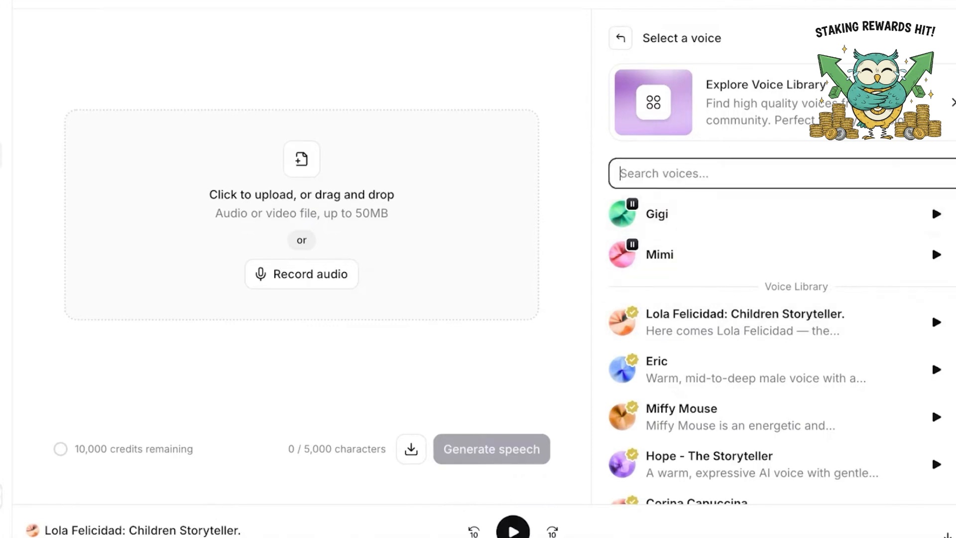
{"action": "scroll", "coordinate": [700, 355], "scroll_direction": "down", "scroll_amount": 8}
{"action": "left_click", "coordinate": [933, 367]}
{"action": "scroll", "coordinate": [835, 380], "scroll_direction": "down", "scroll_amount": 8}
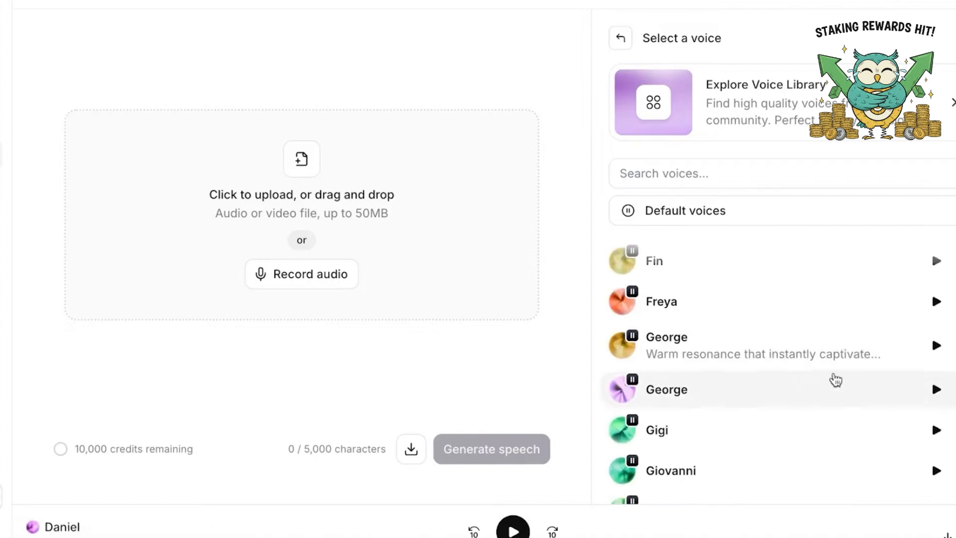
{"action": "scroll", "coordinate": [921, 378], "scroll_direction": "down", "scroll_amount": 5}
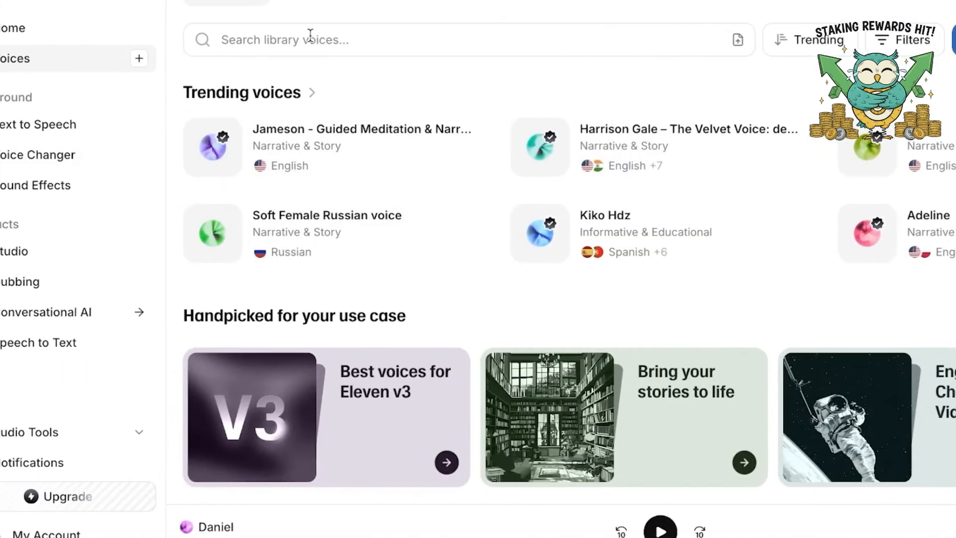
Open the voice filters in the Voices library and set the language to English and the accent to American
{"action": "left_click", "coordinate": [902, 39]}
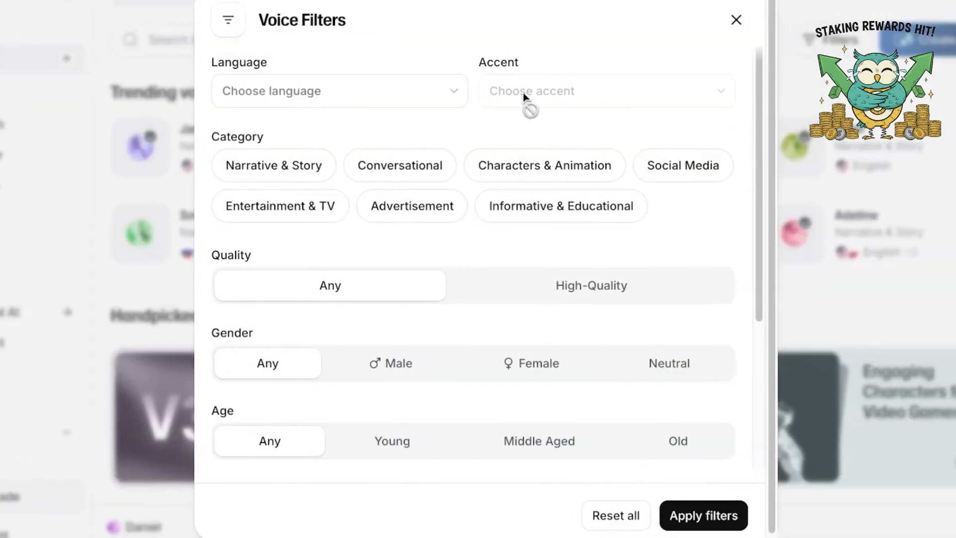
{"action": "left_click", "coordinate": [358, 88]}
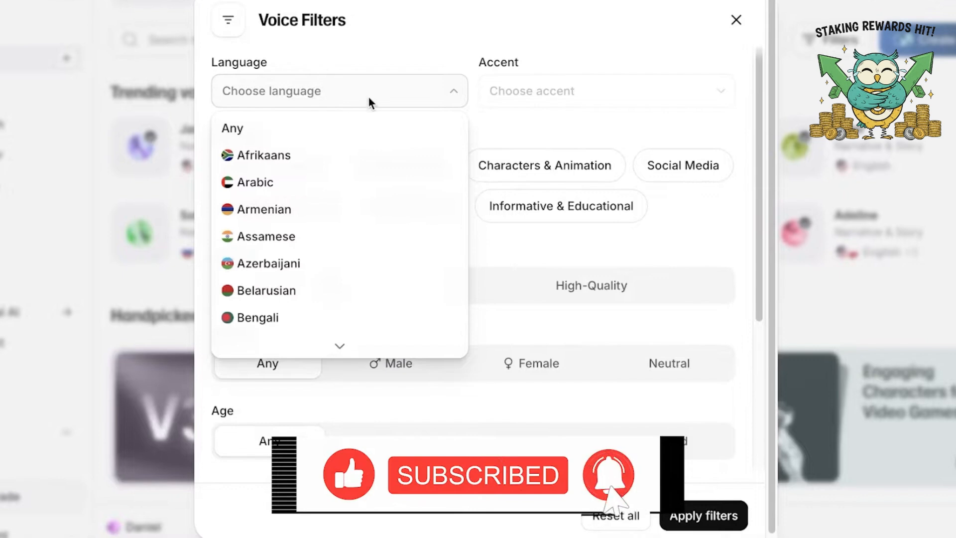
{"action": "left_click", "coordinate": [327, 91]}
{"action": "left_click", "coordinate": [328, 92]}
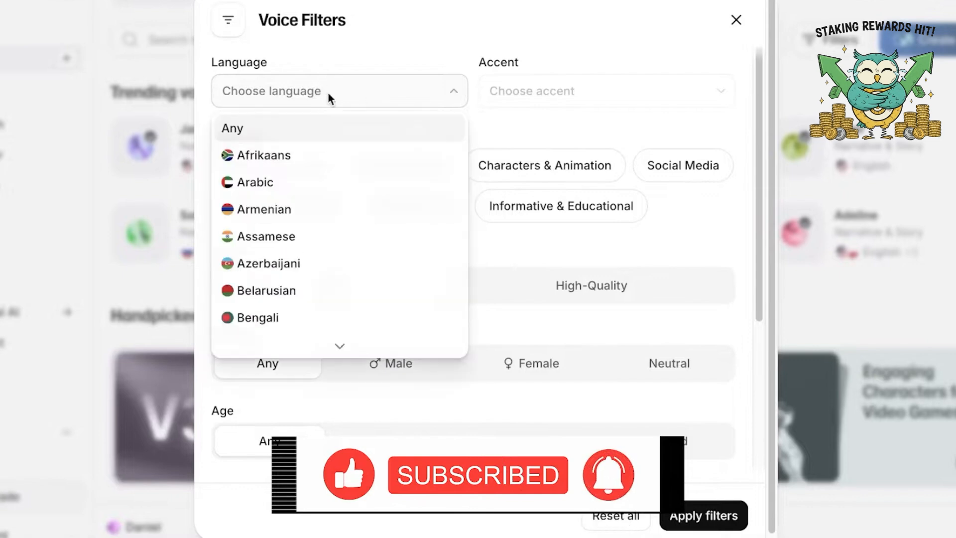
{"action": "key", "text": "e"}
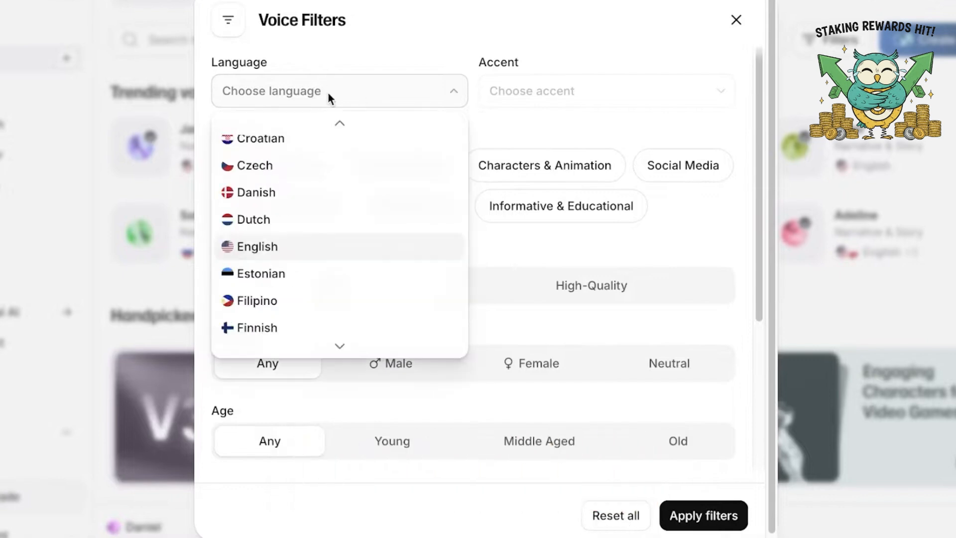
{"action": "left_click", "coordinate": [257, 253]}
{"action": "left_click", "coordinate": [604, 94]}
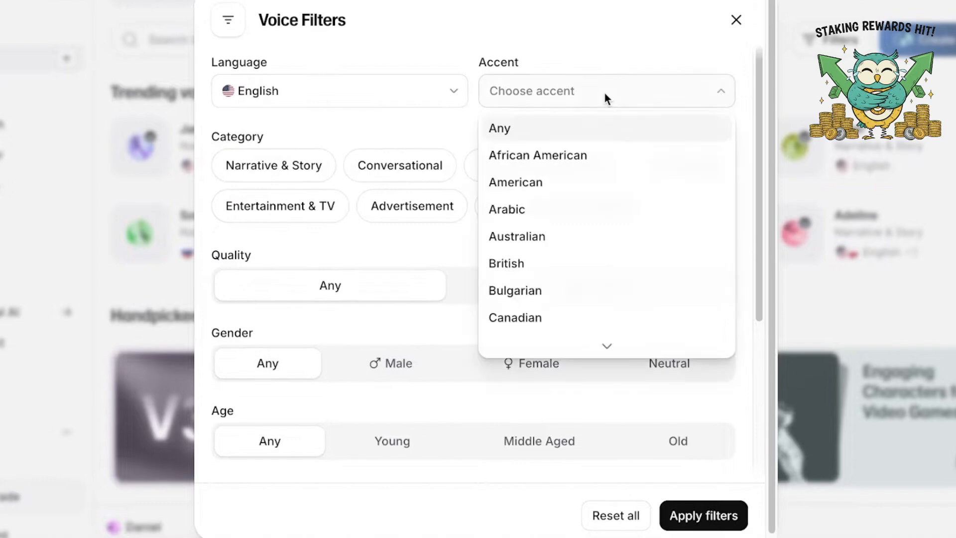
{"action": "left_click", "coordinate": [542, 185]}
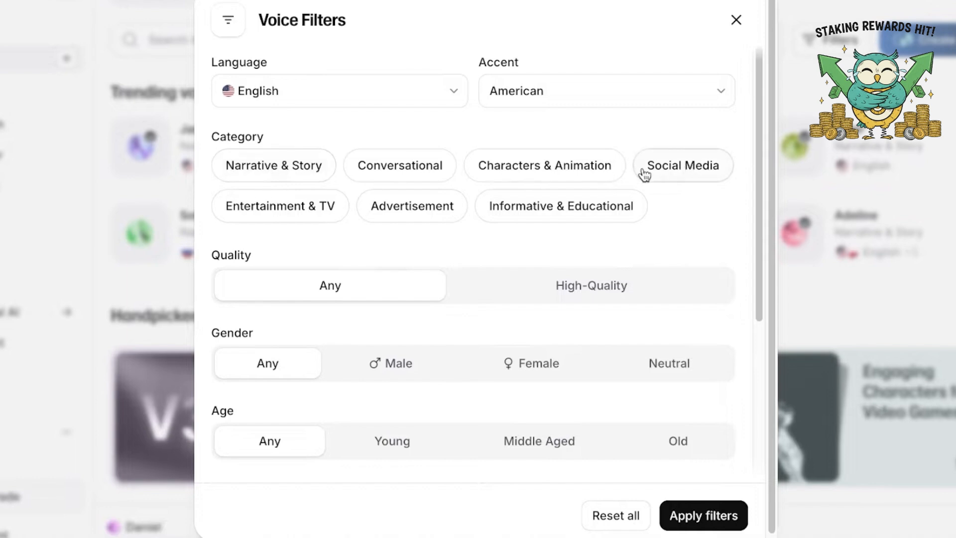
Filter by the Characters & Animation category and Male gender, trying the Middle Aged option before returning age to Any
{"action": "left_click", "coordinate": [580, 175]}
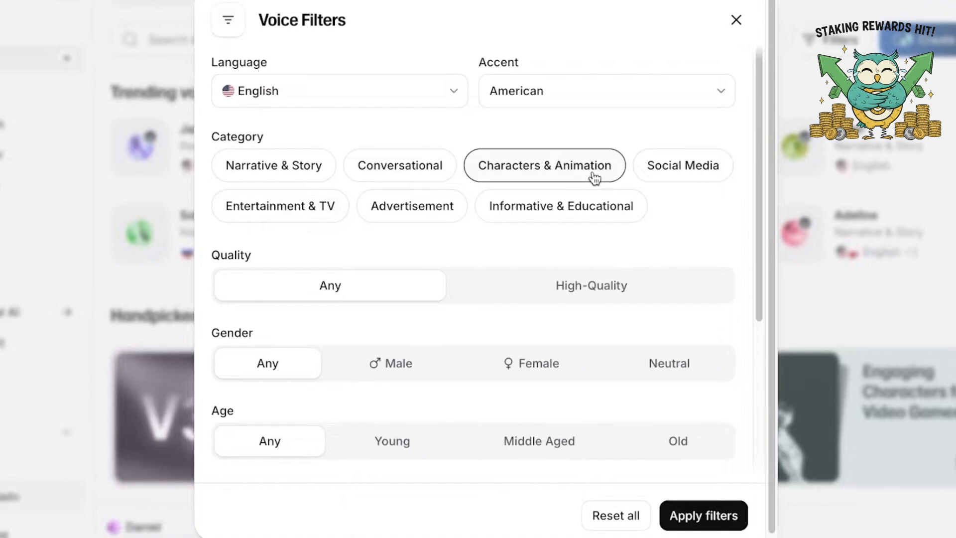
{"action": "scroll", "coordinate": [325, 306], "scroll_direction": "down", "scroll_amount": 5}
{"action": "scroll", "coordinate": [324, 305], "scroll_direction": "up", "scroll_amount": 3}
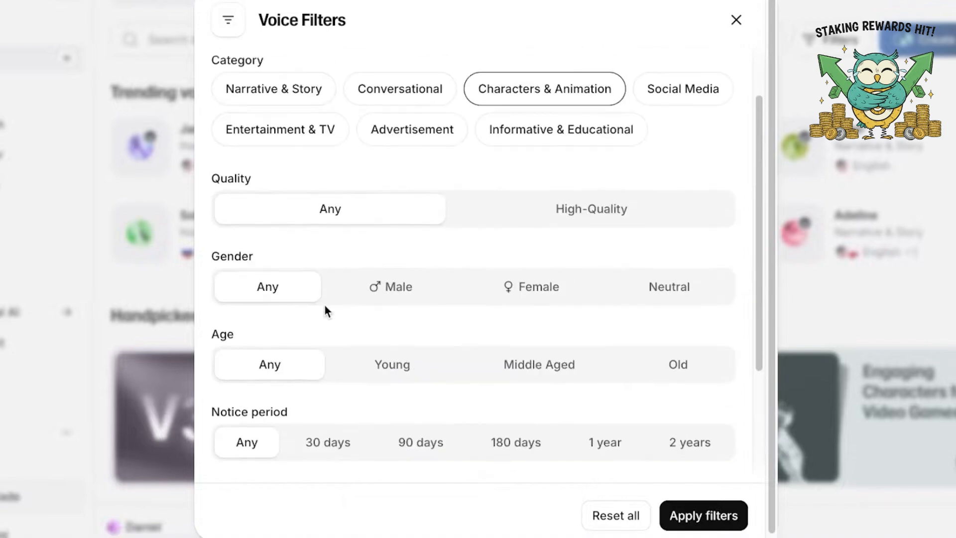
{"action": "left_click", "coordinate": [405, 300]}
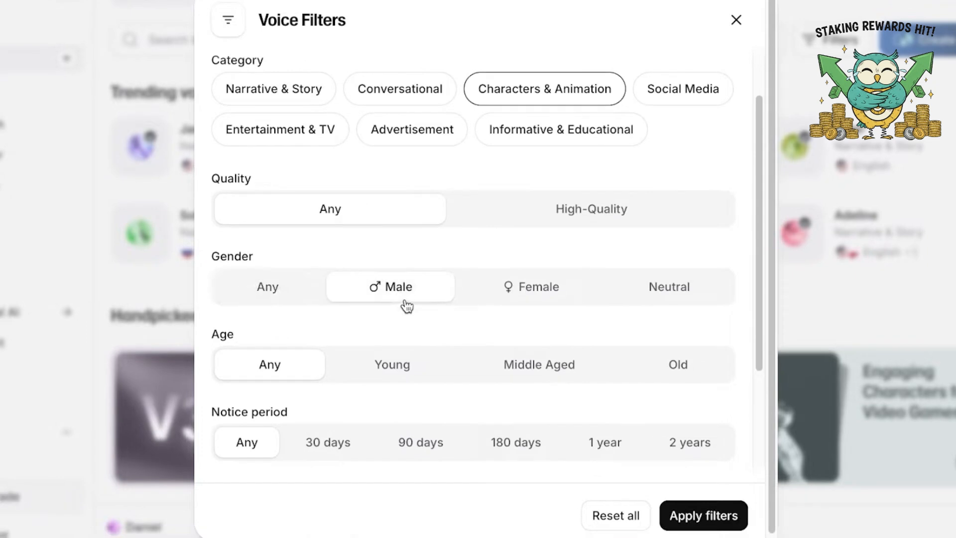
{"action": "scroll", "coordinate": [406, 305], "scroll_direction": "down", "scroll_amount": 2}
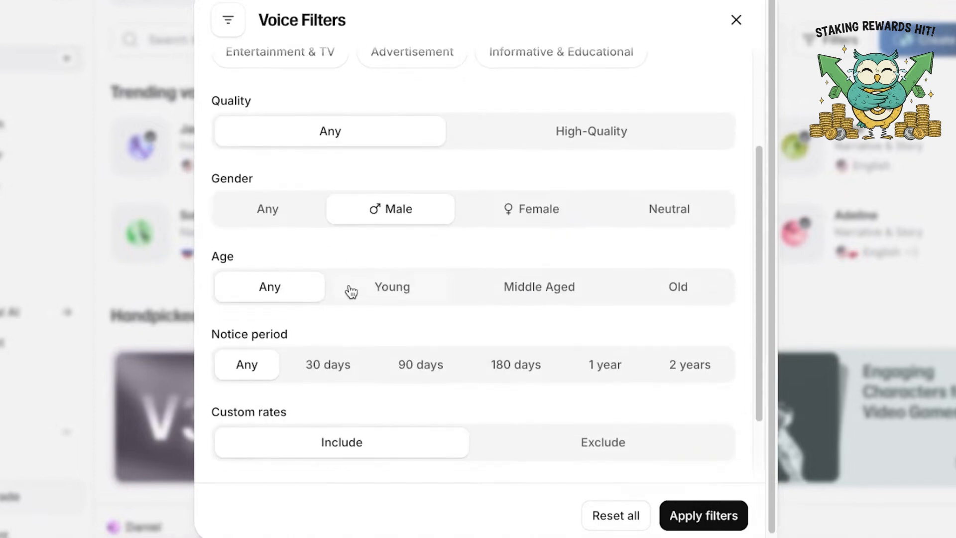
{"action": "left_click", "coordinate": [550, 295]}
{"action": "scroll", "coordinate": [552, 286], "scroll_direction": "down", "scroll_amount": 2}
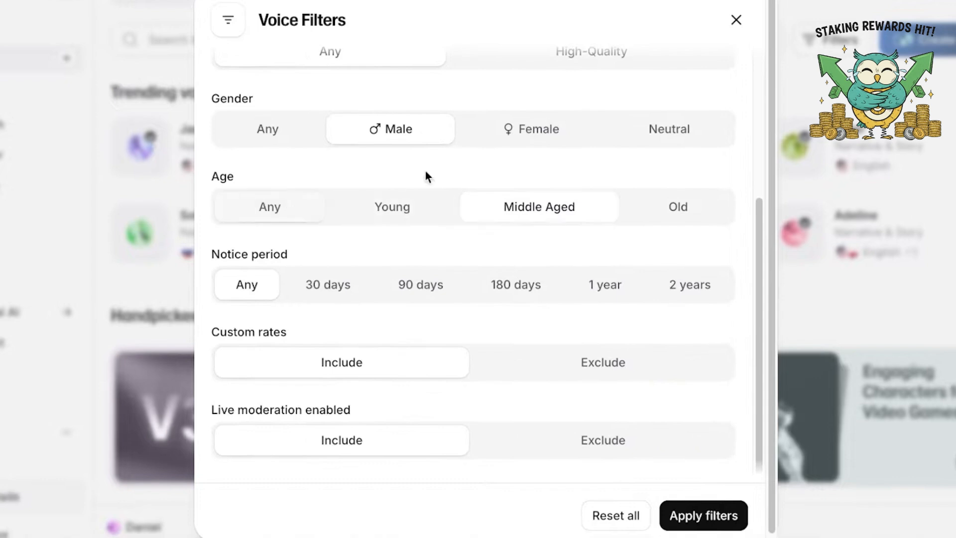
{"action": "scroll", "coordinate": [361, 364], "scroll_direction": "down", "scroll_amount": 1}
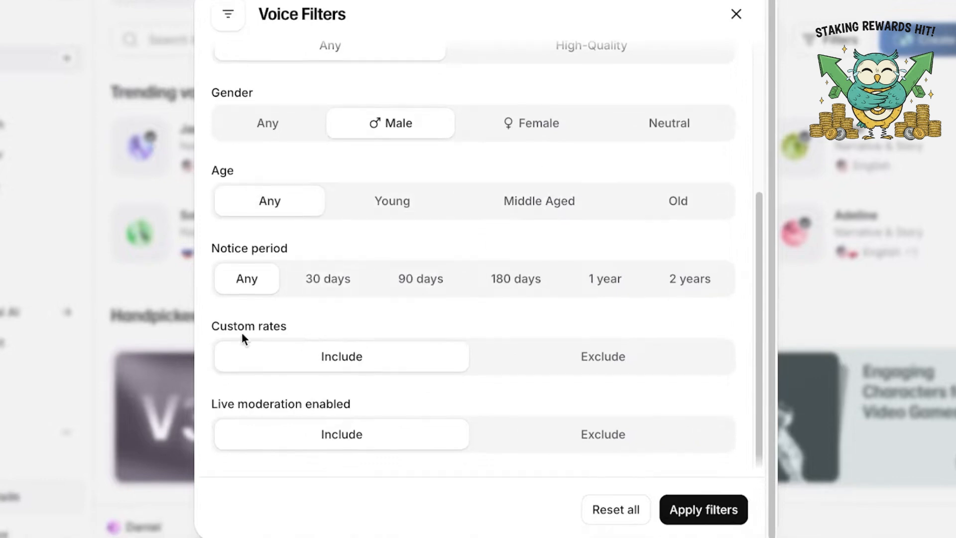
Exclude voices with custom rates and live moderation, and apply the voice filters
{"action": "left_click", "coordinate": [620, 362]}
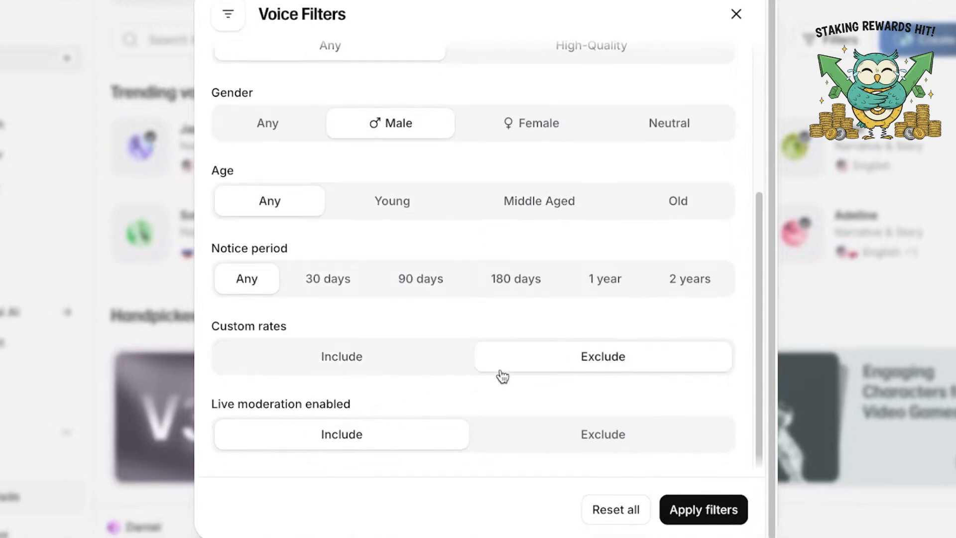
{"action": "left_click", "coordinate": [552, 427]}
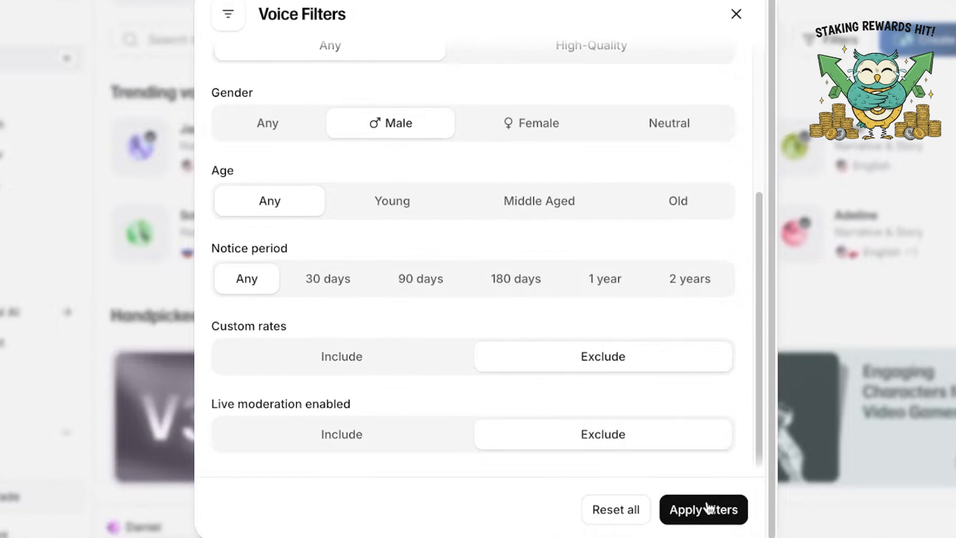
{"action": "left_click", "coordinate": [717, 509]}
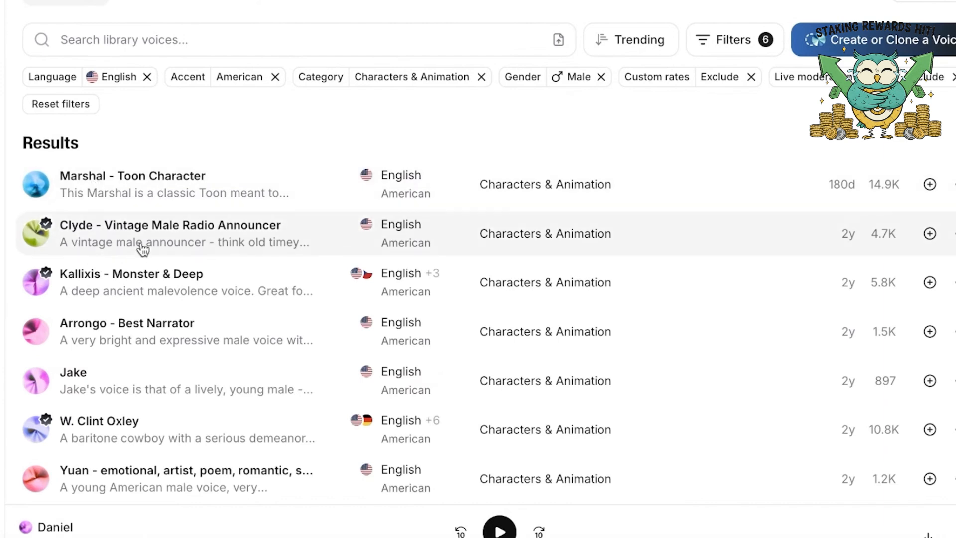
Browse the filtered voices and play the preview of Marshal - Toon Character
{"action": "scroll", "coordinate": [105, 323], "scroll_direction": "down", "scroll_amount": 1}
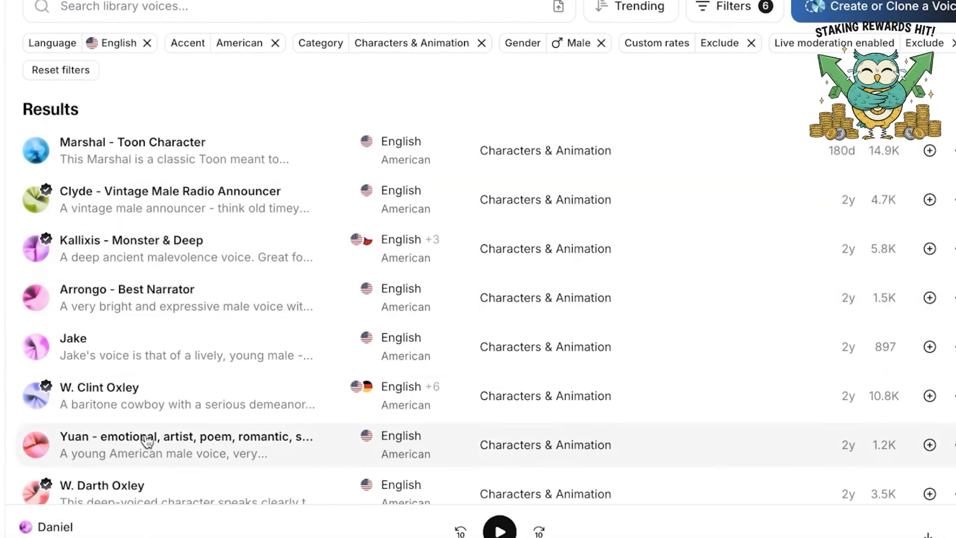
{"action": "mouse_move", "coordinate": [112, 355]}
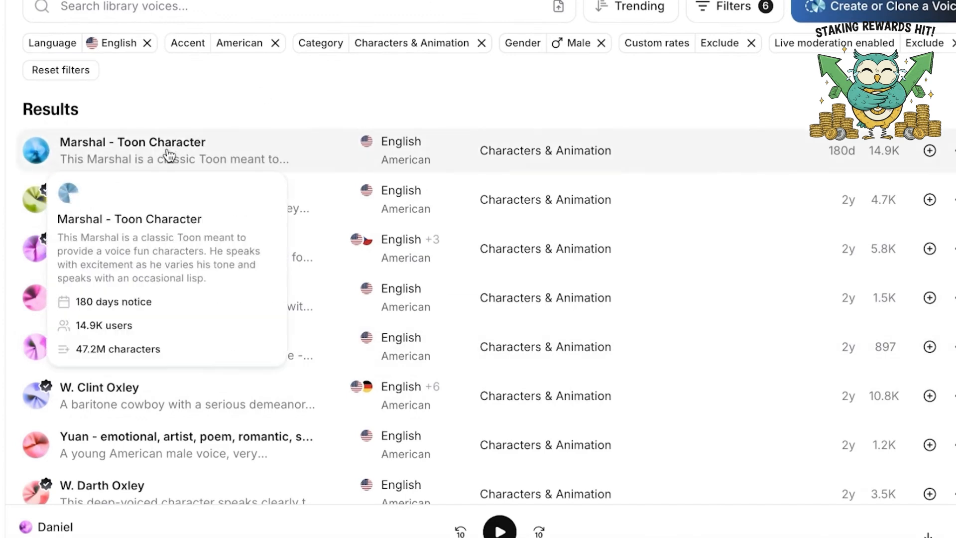
{"action": "left_click", "coordinate": [47, 156]}
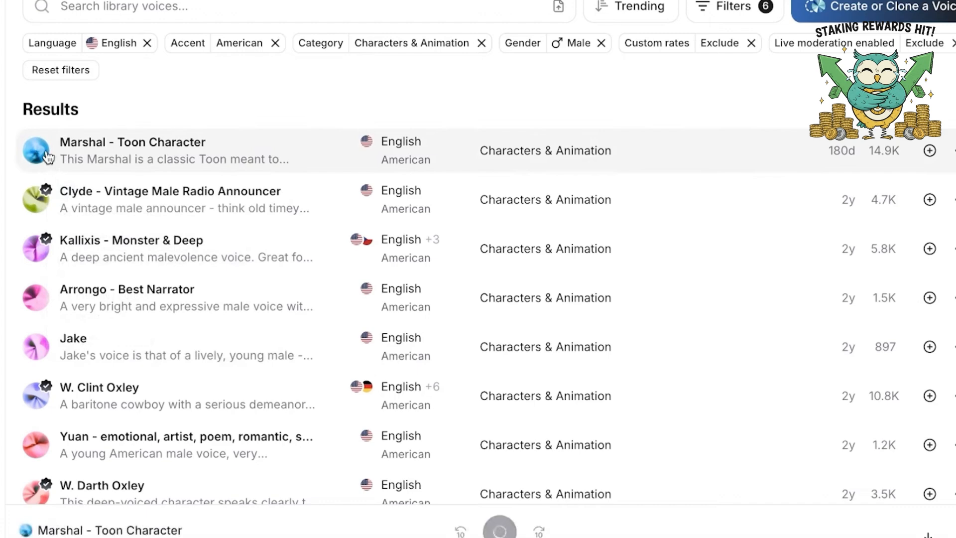
Play the preview of Arrongo - Best Narrator and add that voice to My Voices
{"action": "left_click", "coordinate": [834, 287]}
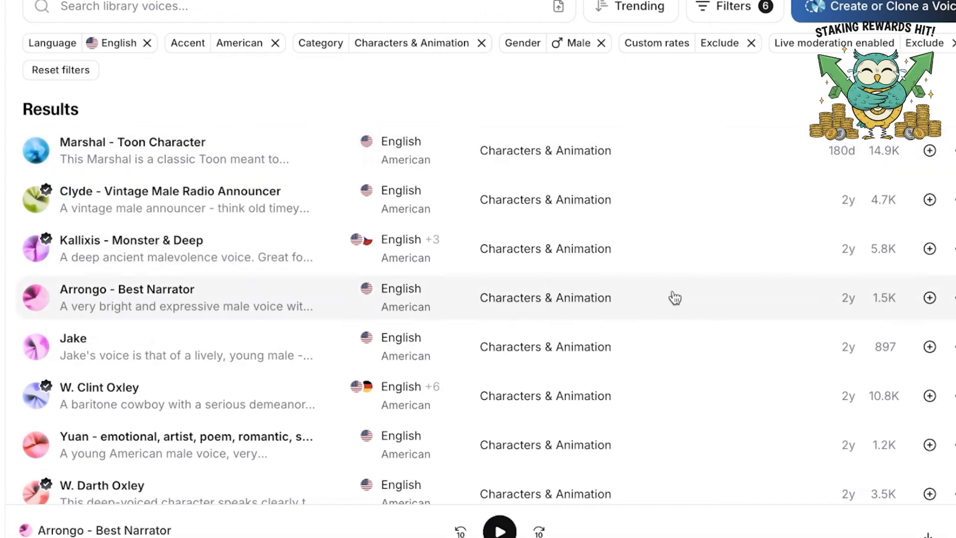
{"action": "left_click", "coordinate": [930, 298]}
{"action": "left_click", "coordinate": [953, 298]}
{"action": "left_click", "coordinate": [842, 96]}
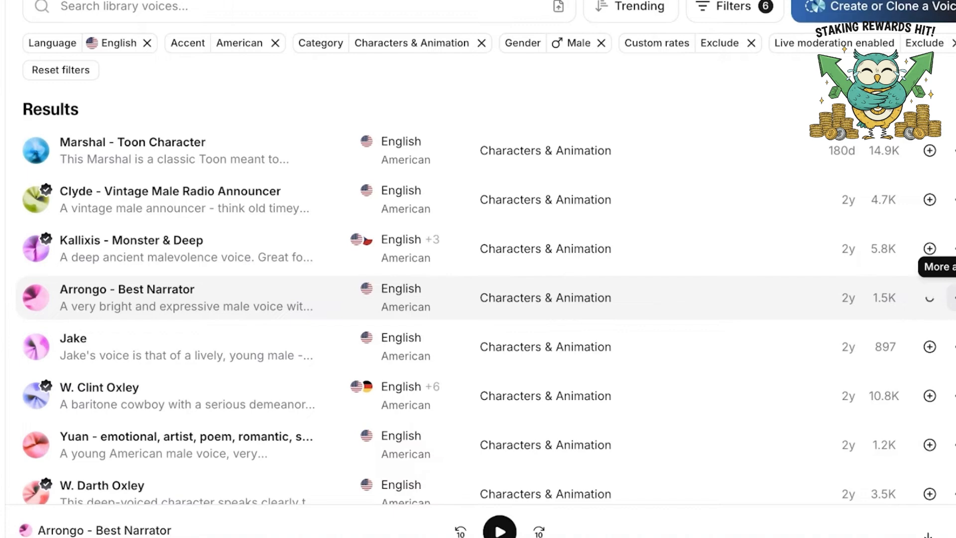
{"action": "scroll", "coordinate": [888, 144], "scroll_direction": "up", "scroll_amount": 1}
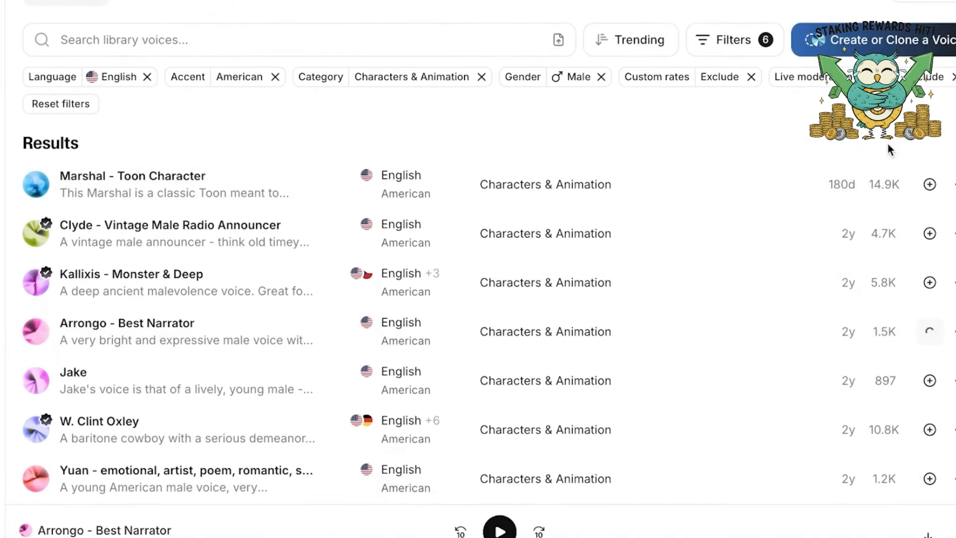
{"action": "scroll", "coordinate": [899, 187], "scroll_direction": "down", "scroll_amount": 4}
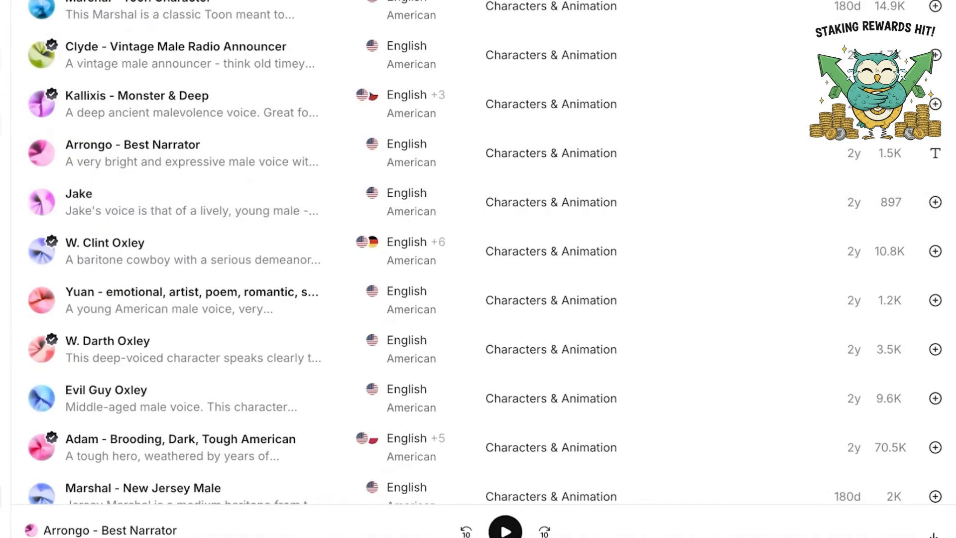
Return to Voice Changer and choose Arrongo - Best Narrator from all saved voices as the target voice
{"action": "left_click", "coordinate": [16, 160]}
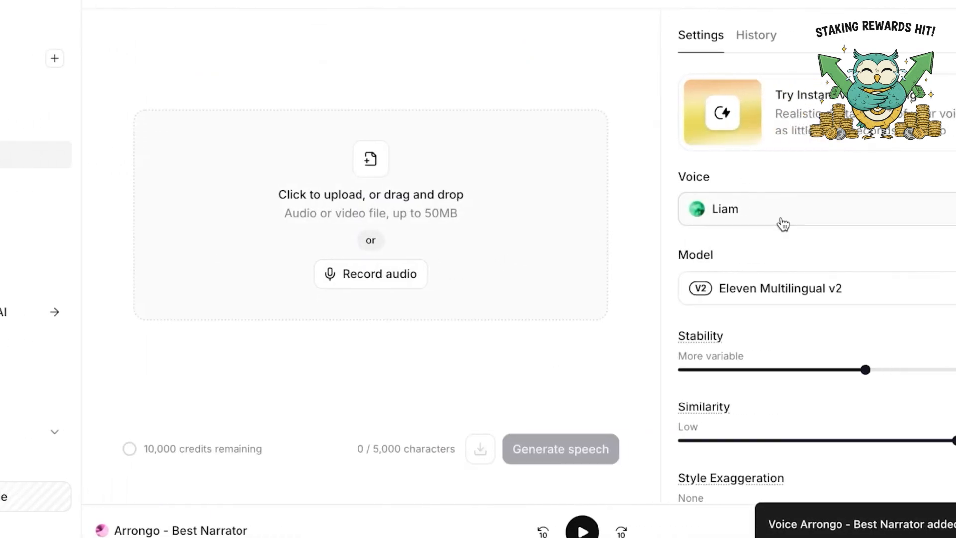
{"action": "left_click", "coordinate": [782, 224]}
{"action": "left_click", "coordinate": [698, 212]}
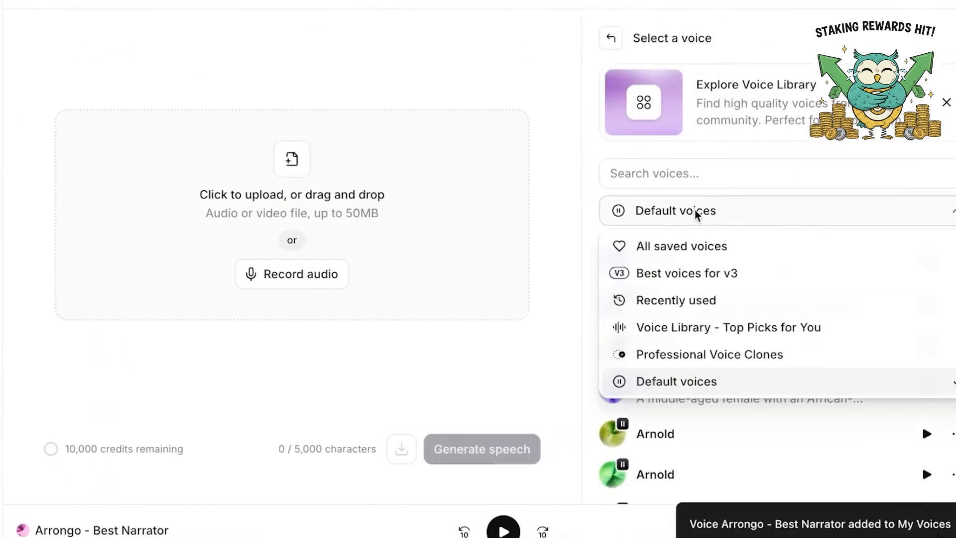
{"action": "left_click", "coordinate": [683, 246]}
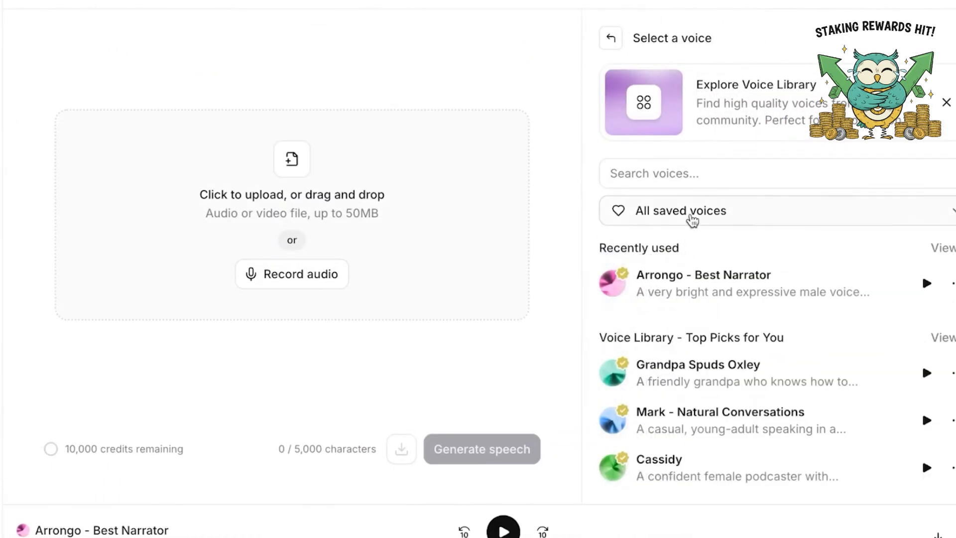
{"action": "left_click", "coordinate": [633, 288]}
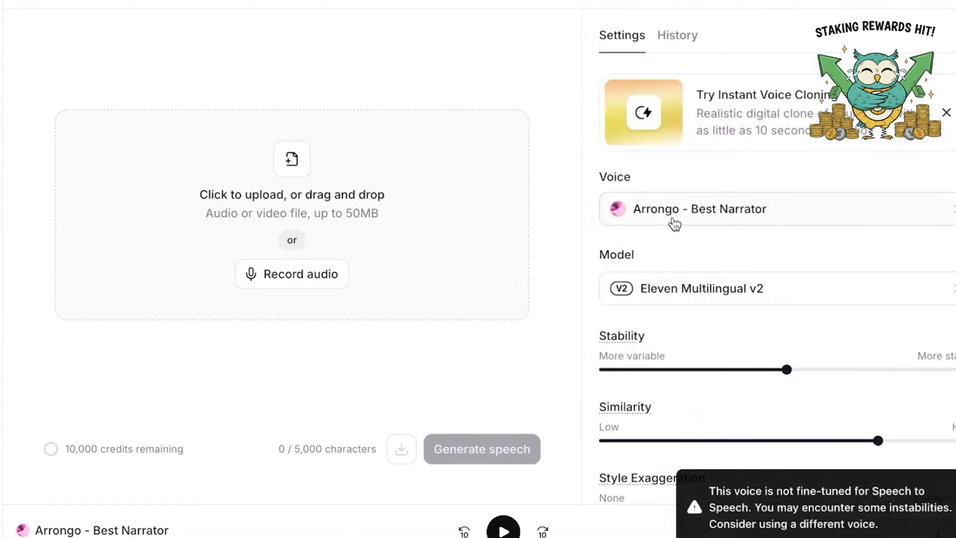
Switch the model to Eleven English v2, then lower Stability slightly and Similarity to about the midpoint
{"action": "left_click", "coordinate": [702, 285]}
{"action": "left_click", "coordinate": [689, 261]}
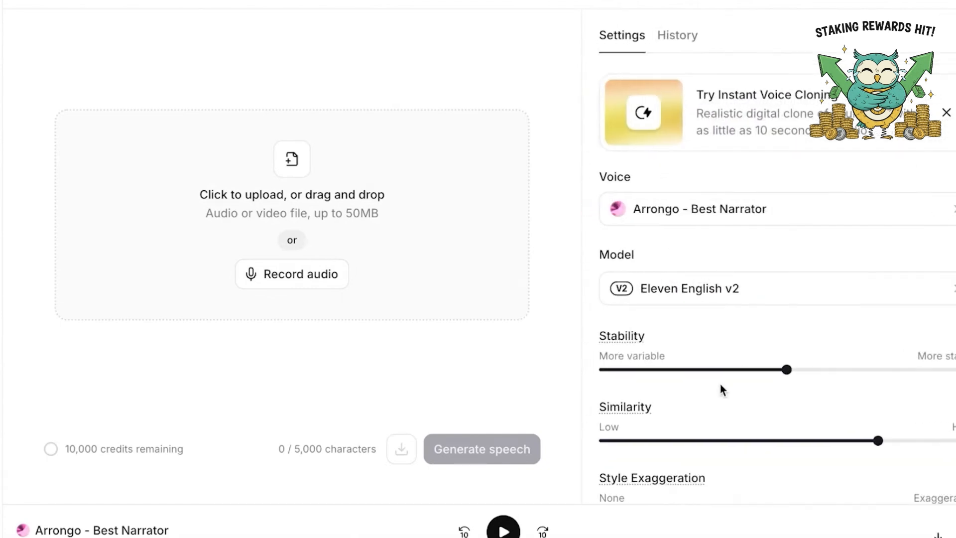
{"action": "left_click_drag", "start_coordinate": [787, 369], "coordinate": [747, 383]}
{"action": "left_click_drag", "start_coordinate": [874, 448], "coordinate": [786, 439]}
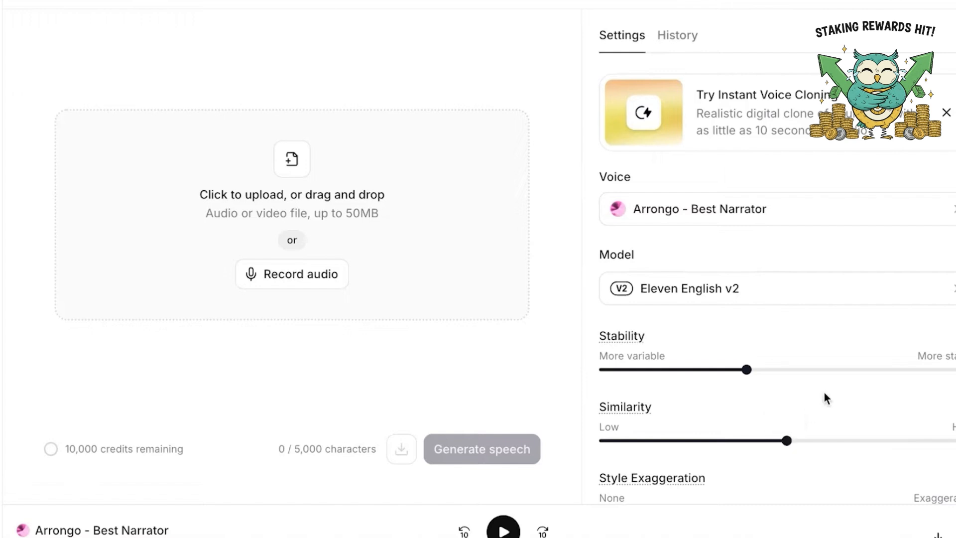
Raise Style Exaggeration to 19%
{"action": "scroll", "coordinate": [826, 394], "scroll_direction": "down", "scroll_amount": 1}
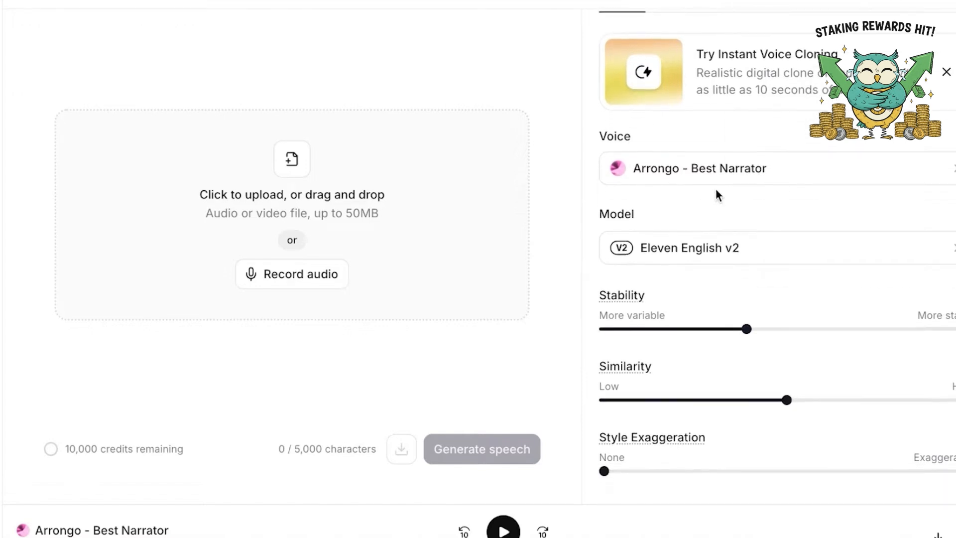
{"action": "scroll", "coordinate": [690, 169], "scroll_direction": "down", "scroll_amount": 2}
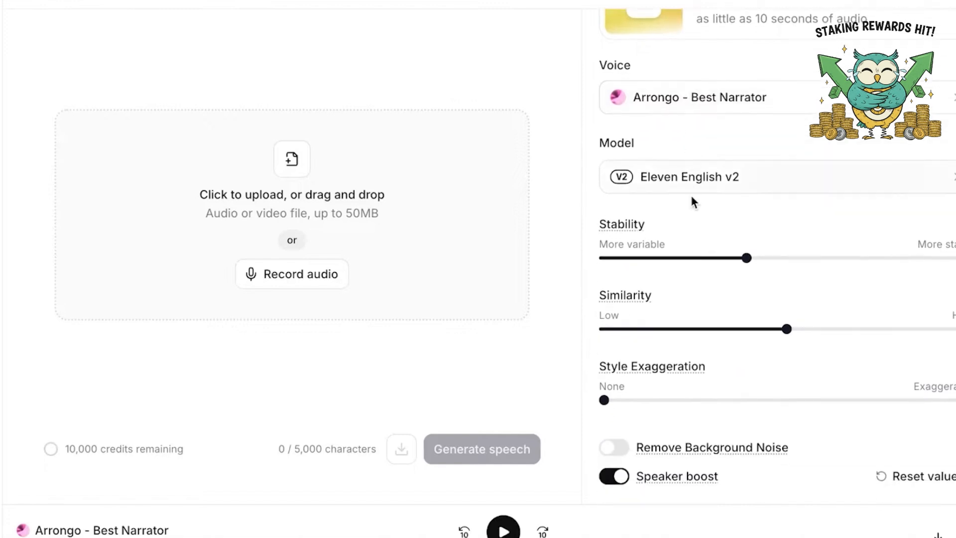
{"action": "left_click_drag", "start_coordinate": [604, 401], "coordinate": [672, 398]}
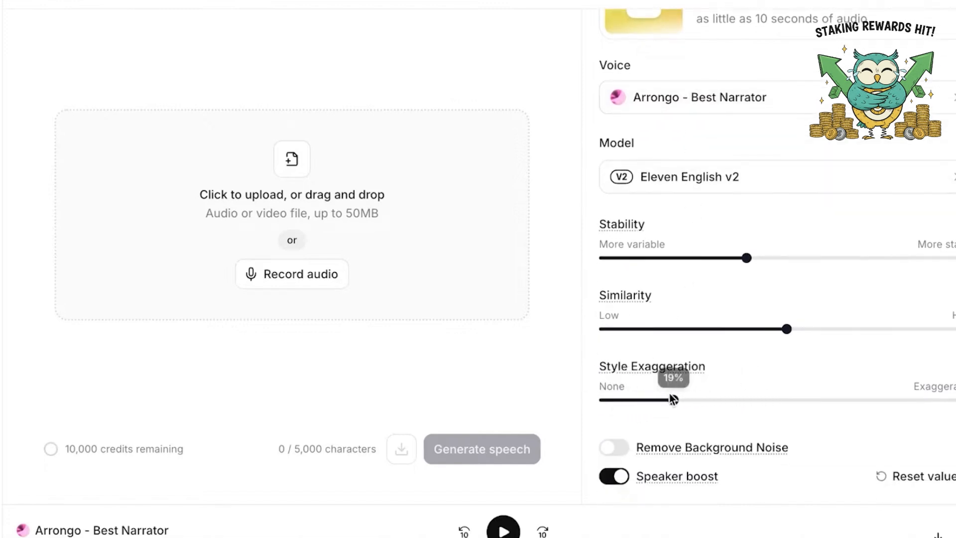
Record about 24 seconds of live audio as the source for the voice conversion
{"action": "left_click", "coordinate": [308, 273]}
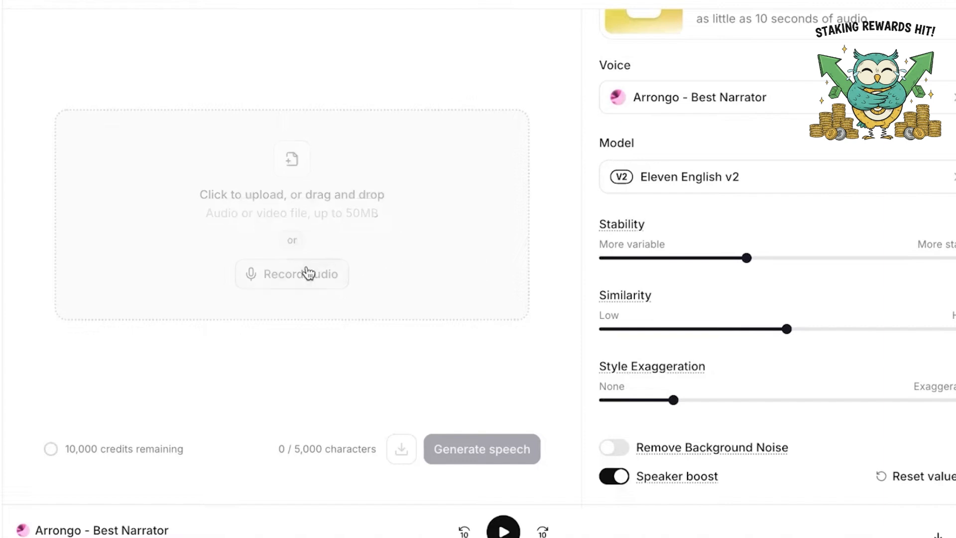
{"action": "left_click", "coordinate": [299, 225]}
{"action": "left_click", "coordinate": [388, 214]}
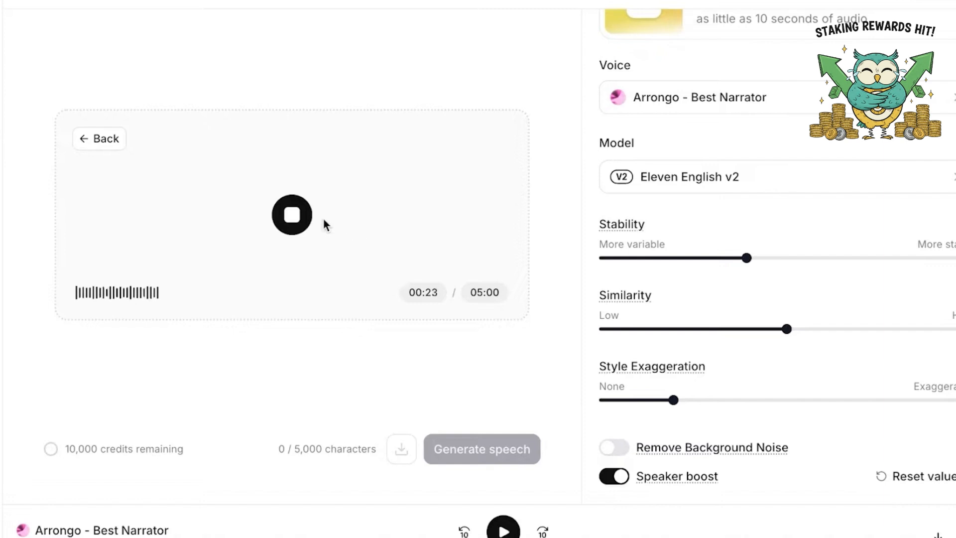
{"action": "left_click", "coordinate": [292, 219]}
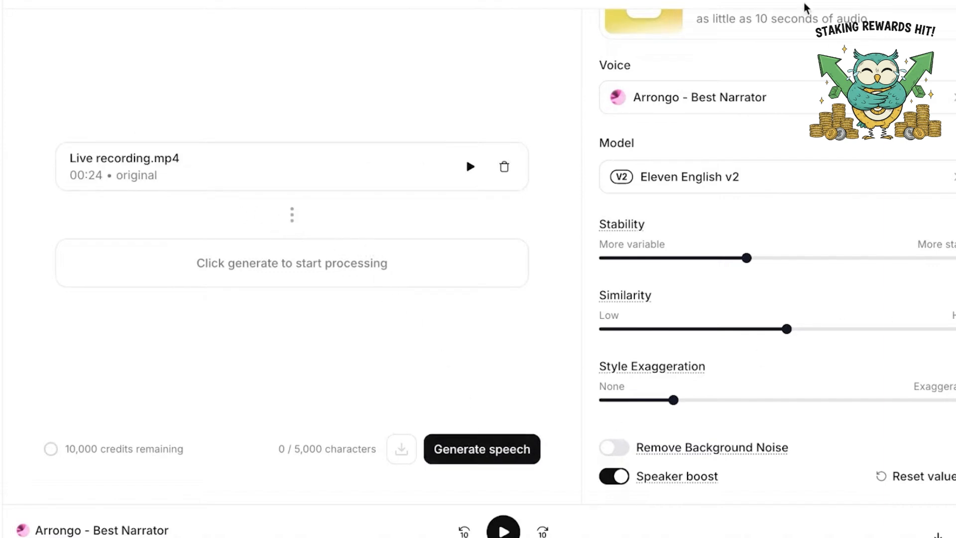
Generate the converted speech from the live recording with the selected voice and settings
{"action": "scroll", "coordinate": [721, 73], "scroll_direction": "up", "scroll_amount": 3}
{"action": "scroll", "coordinate": [747, 140], "scroll_direction": "down", "scroll_amount": 3}
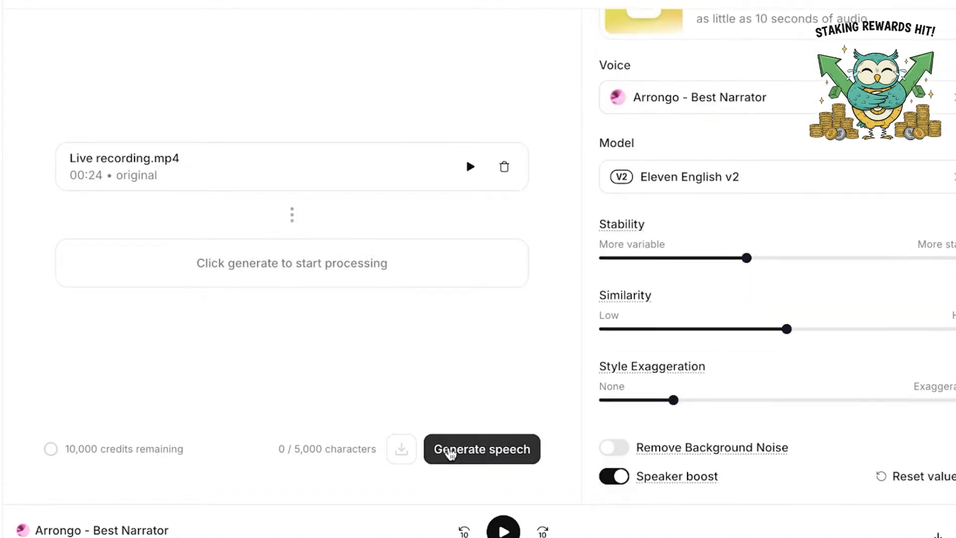
{"action": "left_click", "coordinate": [450, 453]}
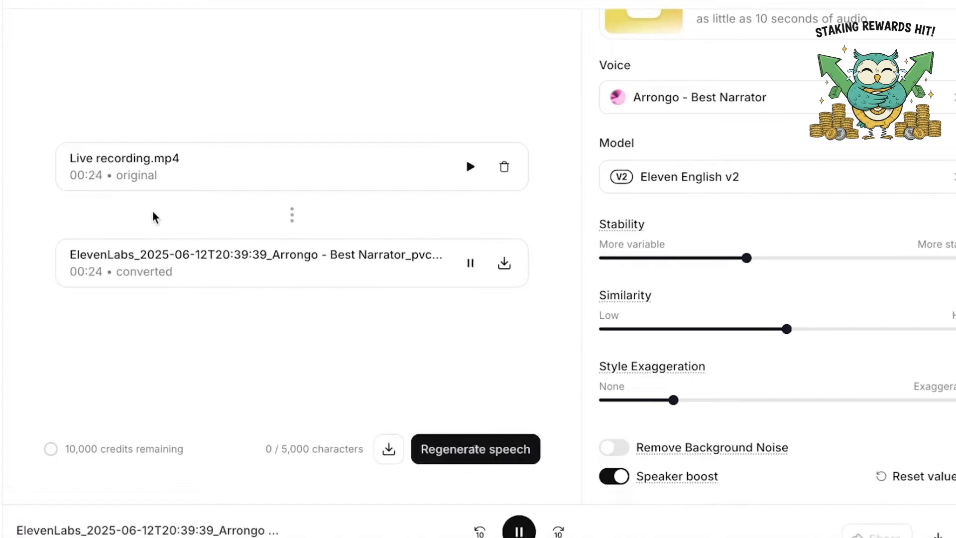
Play back the converted recording, adjust the system volume, and pause the playback
{"action": "left_click", "coordinate": [470, 263]}
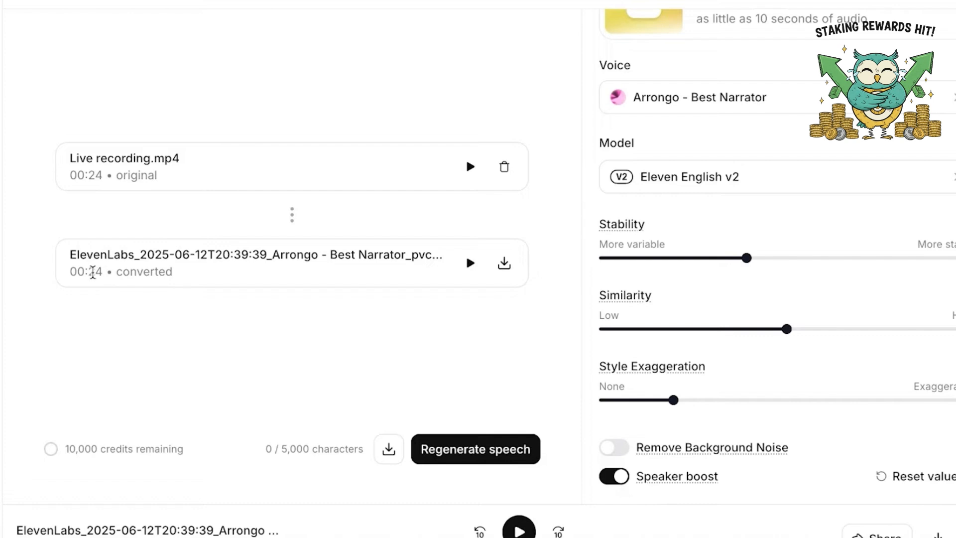
{"action": "double_click", "coordinate": [94, 271]}
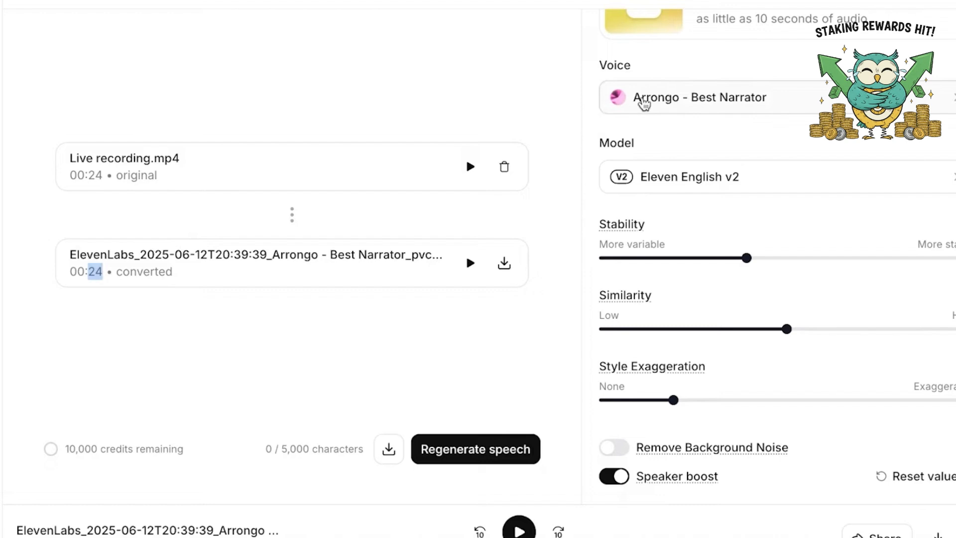
{"action": "left_click", "coordinate": [470, 264]}
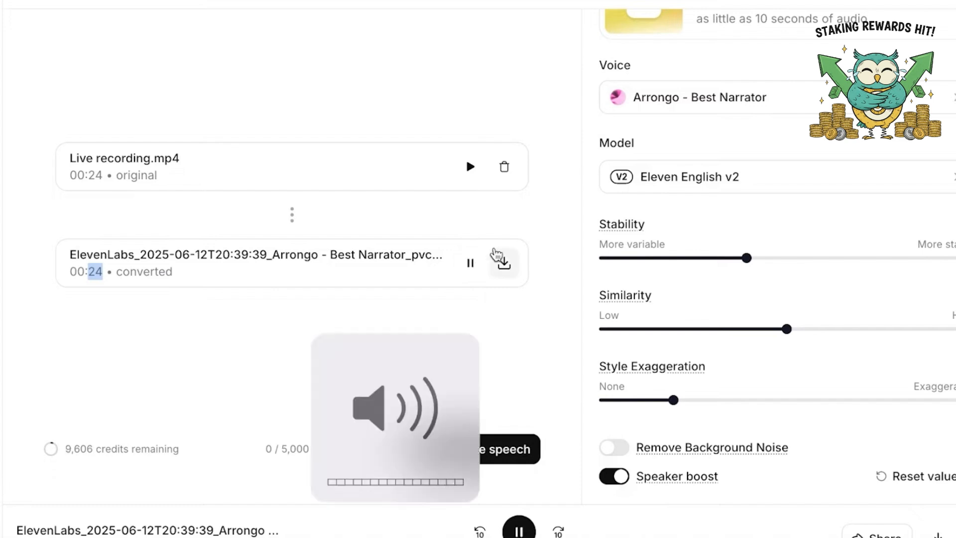
{"action": "key", "text": "XF86AudioLowerVolume"}
{"action": "key", "text": "XF86AudioLowerVolume"}
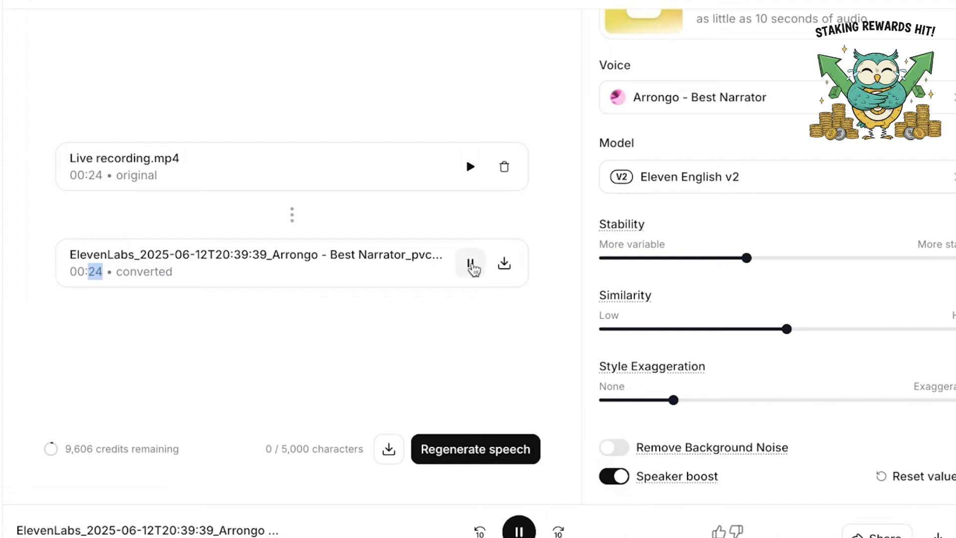
{"action": "left_click", "coordinate": [471, 264]}
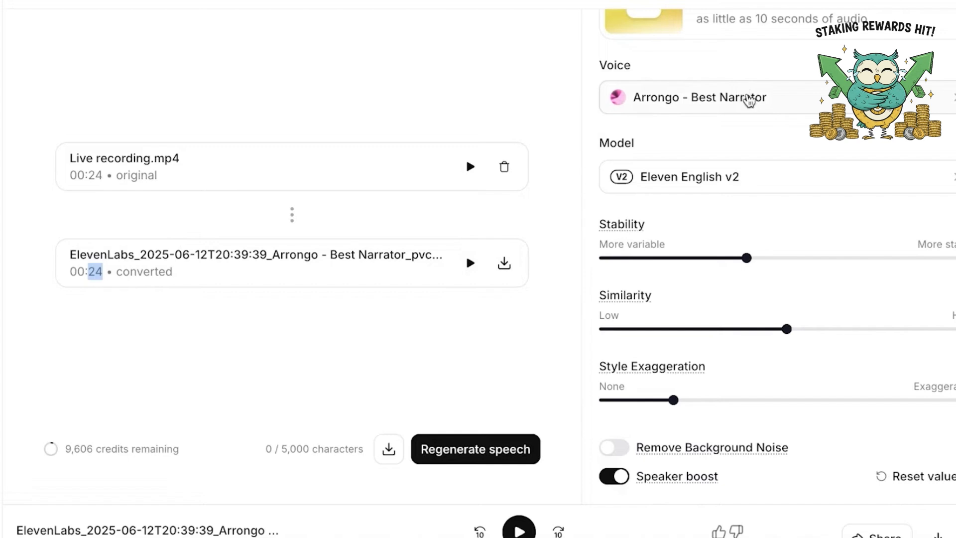
Set Stability to 46% and Similarity to 2% for the Arrongo voice
{"action": "left_click", "coordinate": [747, 96]}
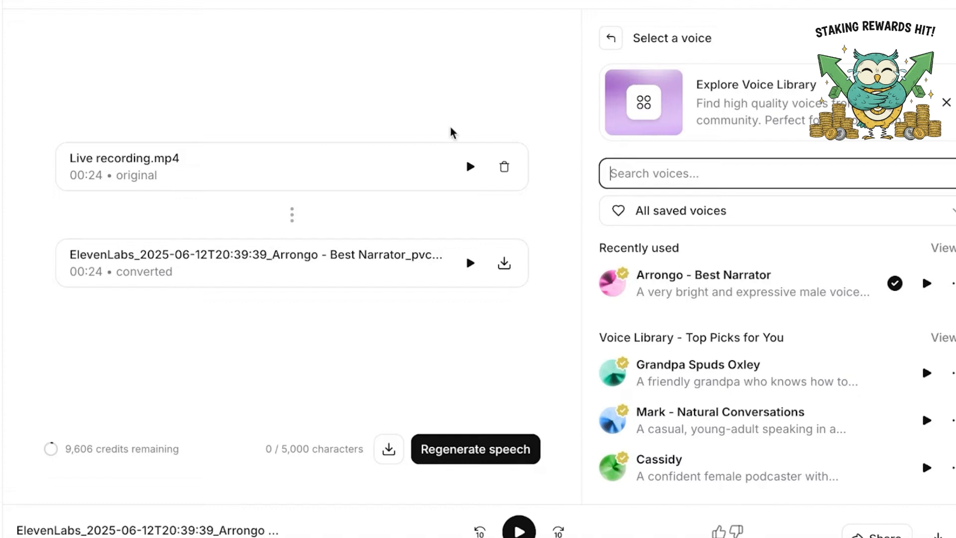
{"action": "left_click", "coordinate": [609, 37]}
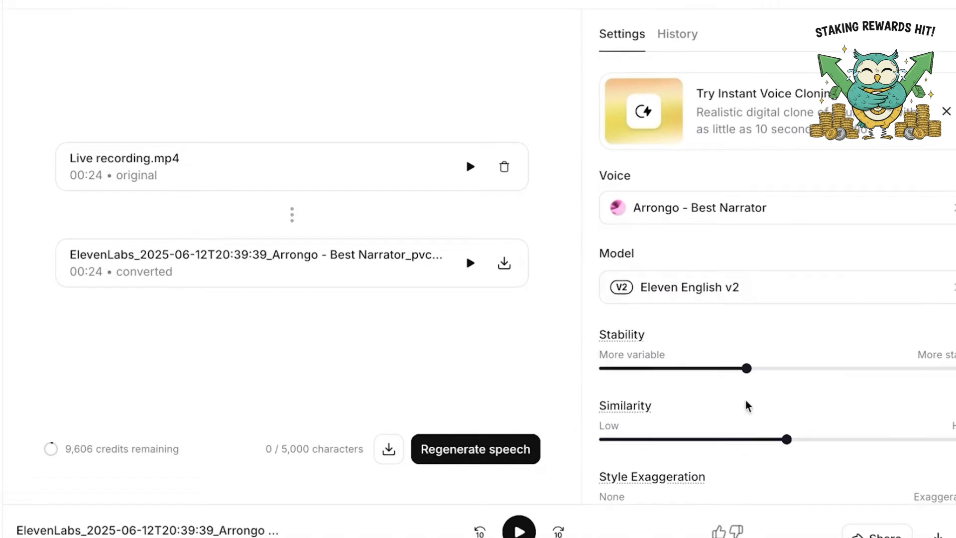
{"action": "scroll", "coordinate": [747, 403], "scroll_direction": "down", "scroll_amount": 3}
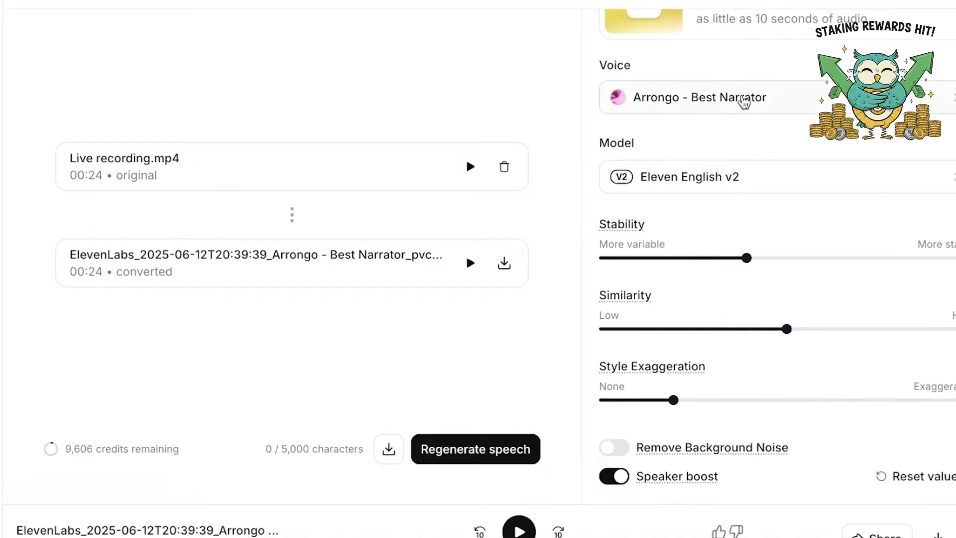
{"action": "left_click_drag", "start_coordinate": [707, 258], "coordinate": [773, 260]}
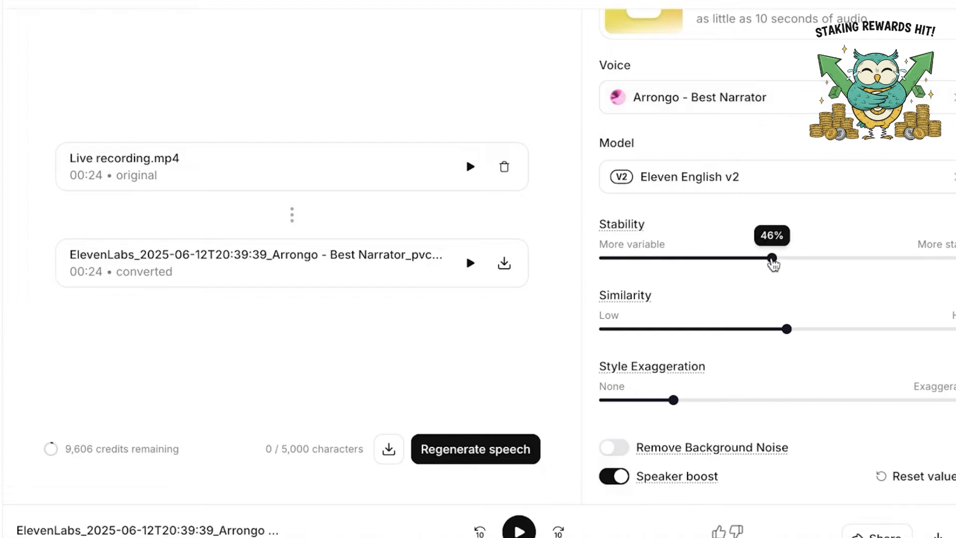
{"action": "left_click_drag", "start_coordinate": [785, 329], "coordinate": [608, 345]}
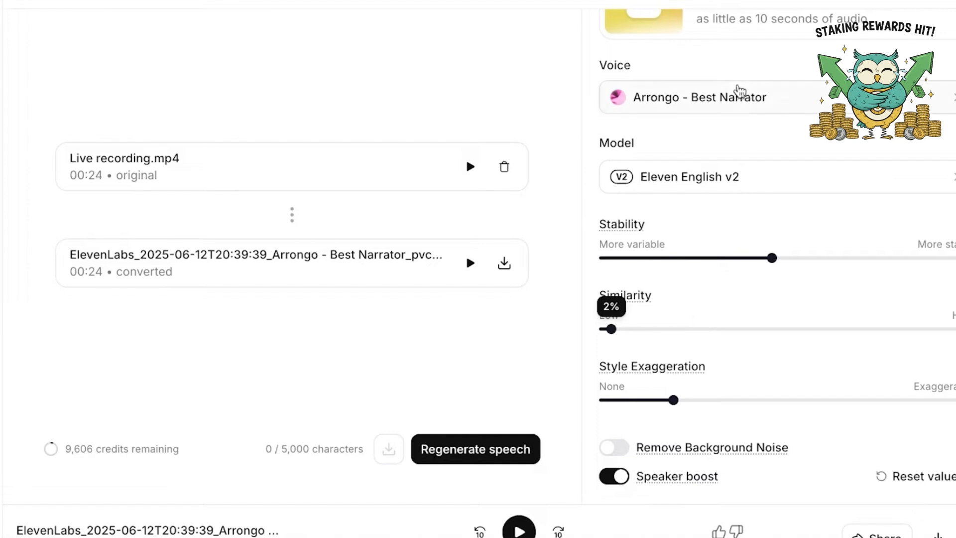
Look through the saved and default voices in the voice selector and return to the settings, keeping Arrongo - Best Narrator
{"action": "left_click", "coordinate": [619, 106]}
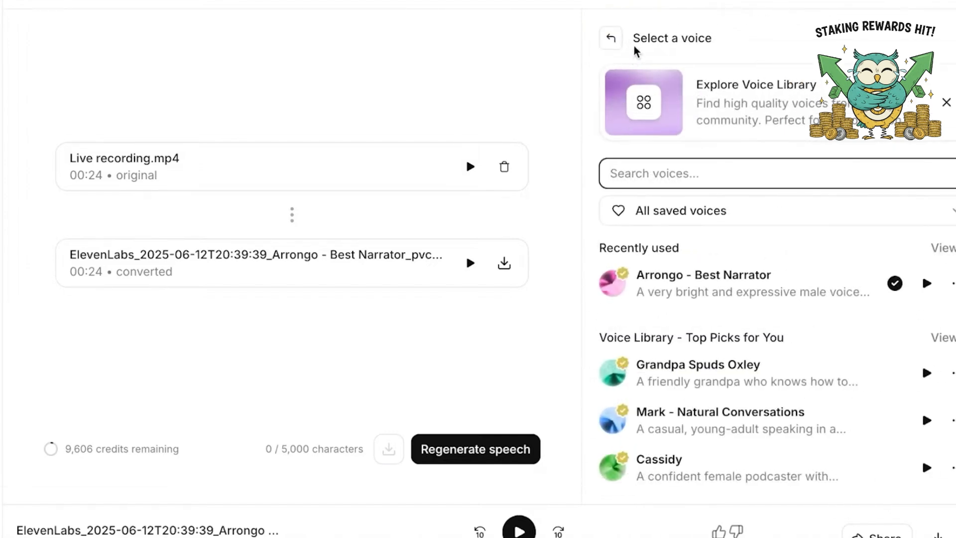
{"action": "left_click", "coordinate": [612, 39]}
{"action": "scroll", "coordinate": [689, 325], "scroll_direction": "down", "scroll_amount": 3}
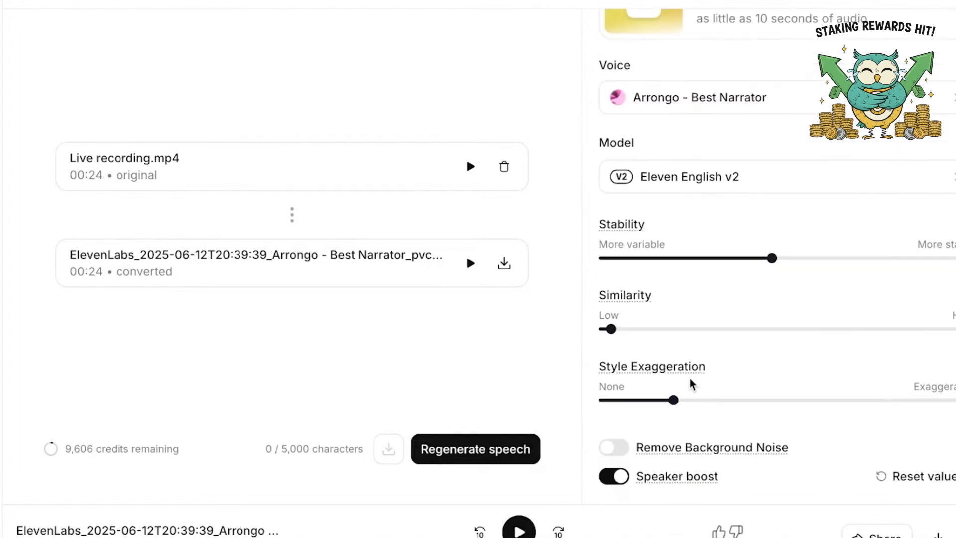
{"action": "scroll", "coordinate": [822, 194], "scroll_direction": "up", "scroll_amount": 3}
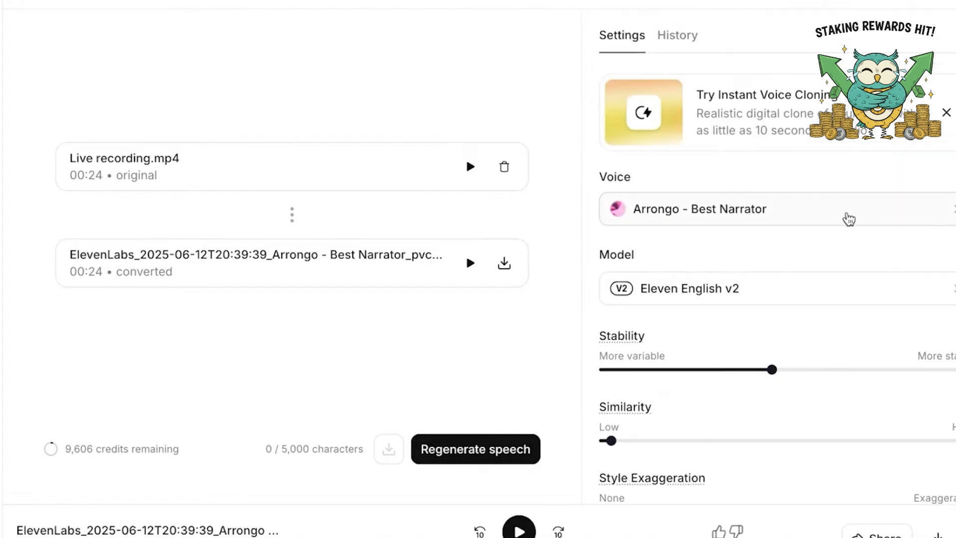
{"action": "left_click", "coordinate": [828, 213]}
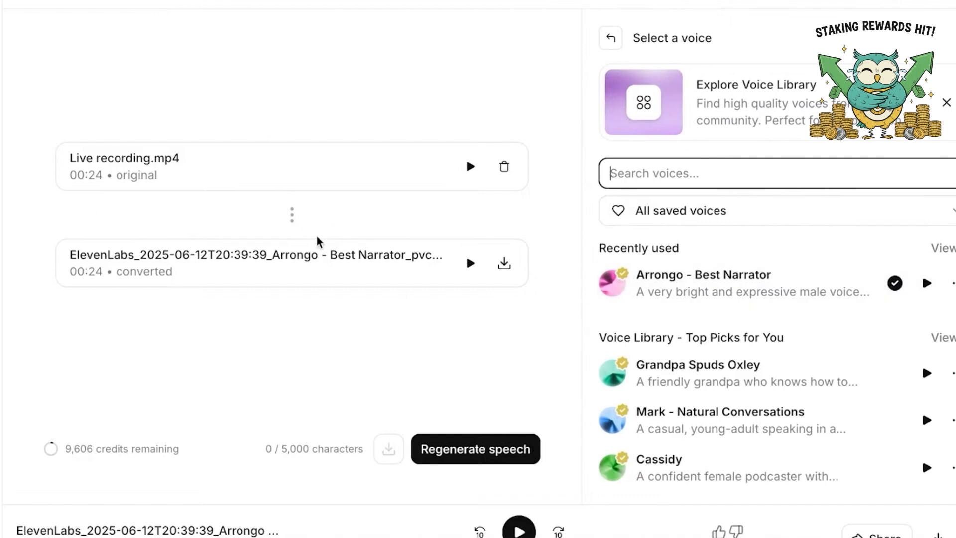
{"action": "scroll", "coordinate": [699, 274], "scroll_direction": "down", "scroll_amount": 5}
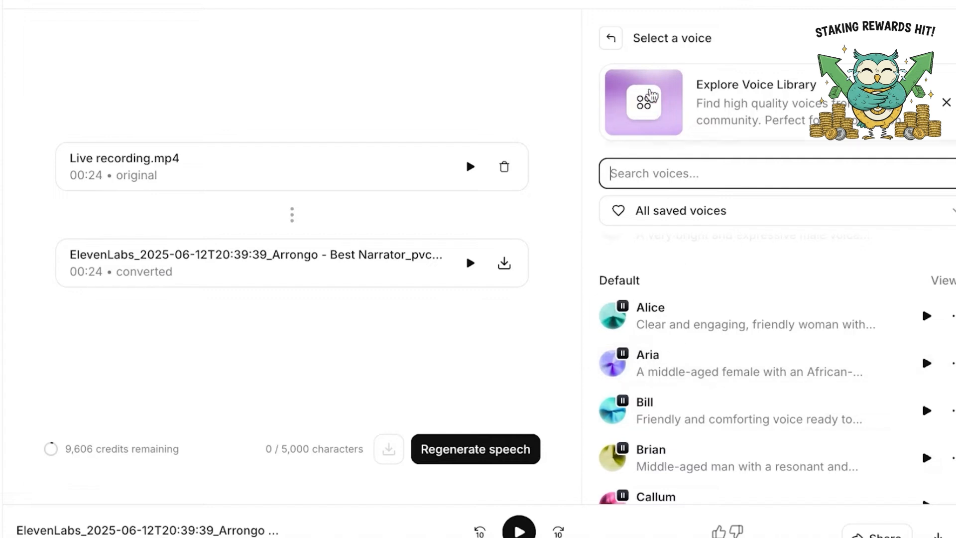
{"action": "left_click", "coordinate": [605, 40]}
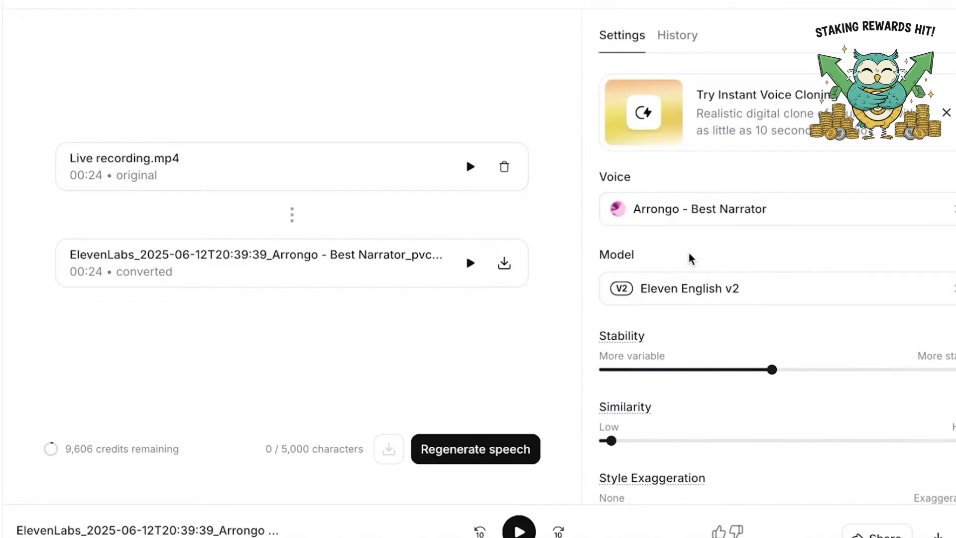
{"action": "scroll", "coordinate": [698, 284], "scroll_direction": "down", "scroll_amount": 2}
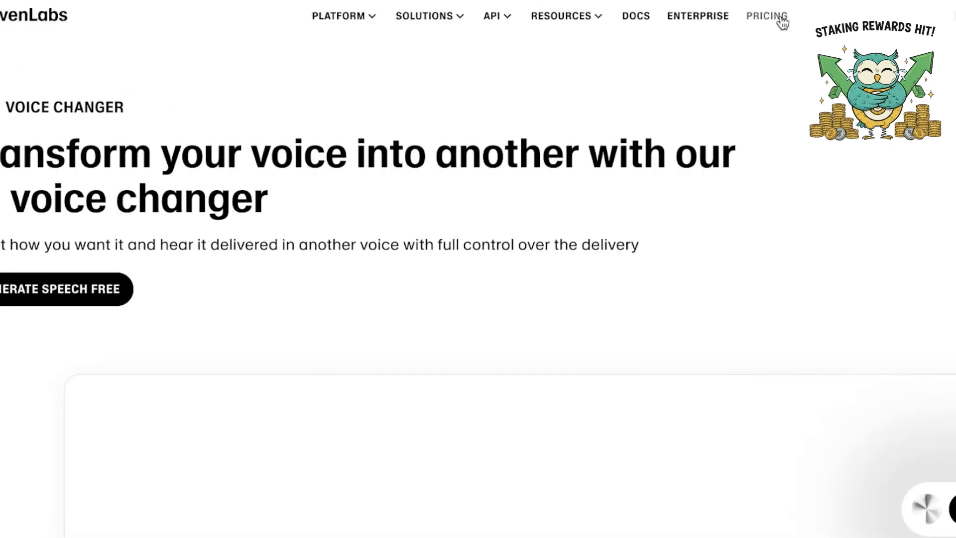
Open the ElevenLabs pricing page, review the Free, Starter, Creator and Pro plans, and switch to yearly billing
{"action": "left_click", "coordinate": [782, 22]}
{"action": "scroll", "coordinate": [778, 49], "scroll_direction": "down", "scroll_amount": 6}
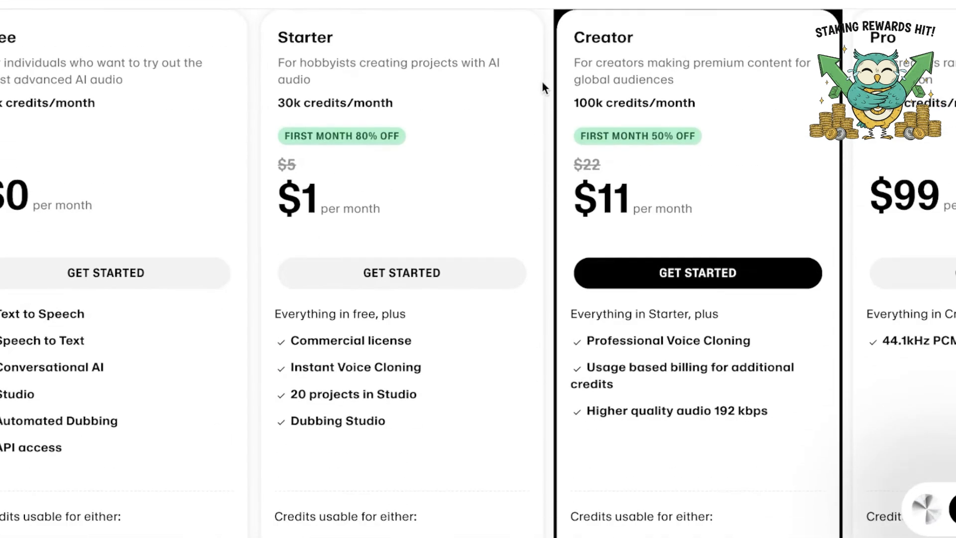
{"action": "scroll", "coordinate": [604, 96], "scroll_direction": "up", "scroll_amount": 1}
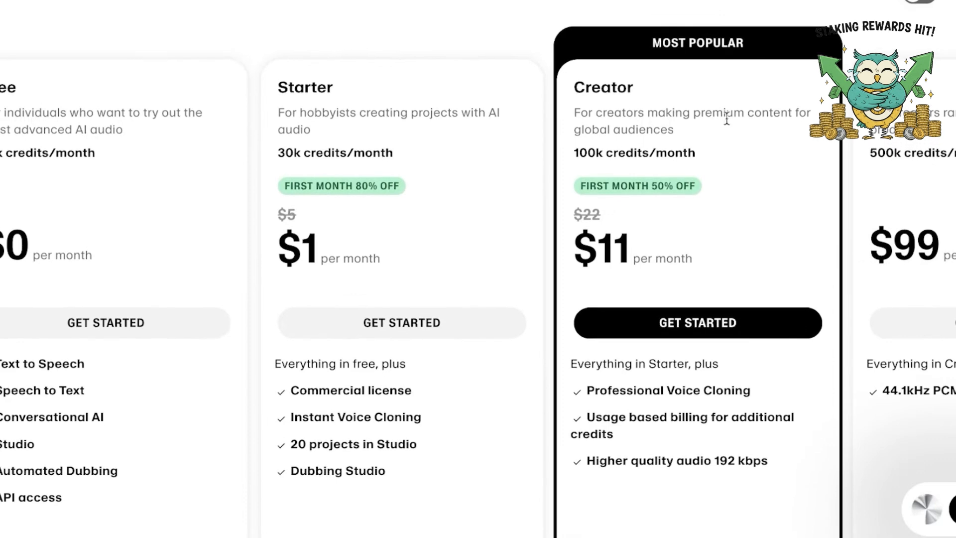
{"action": "left_click", "coordinate": [925, 2]}
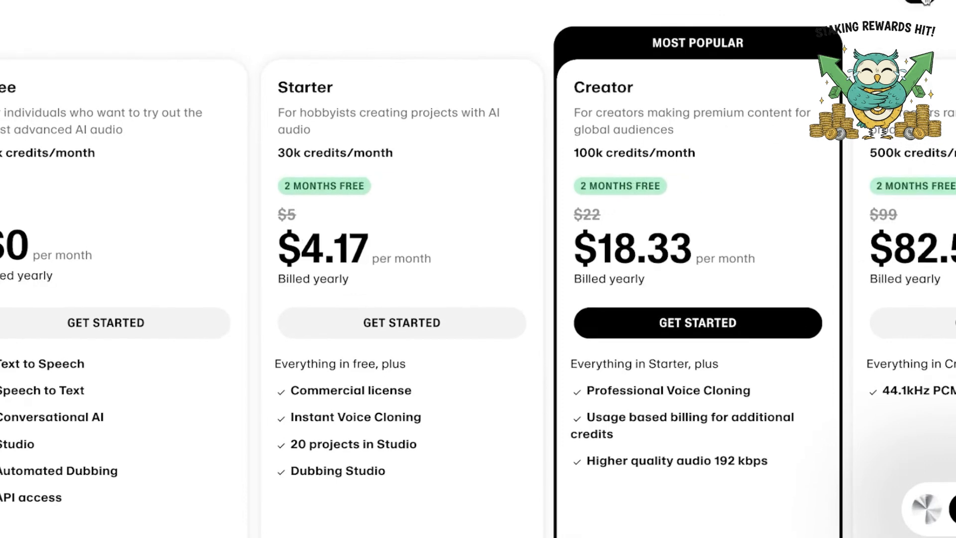